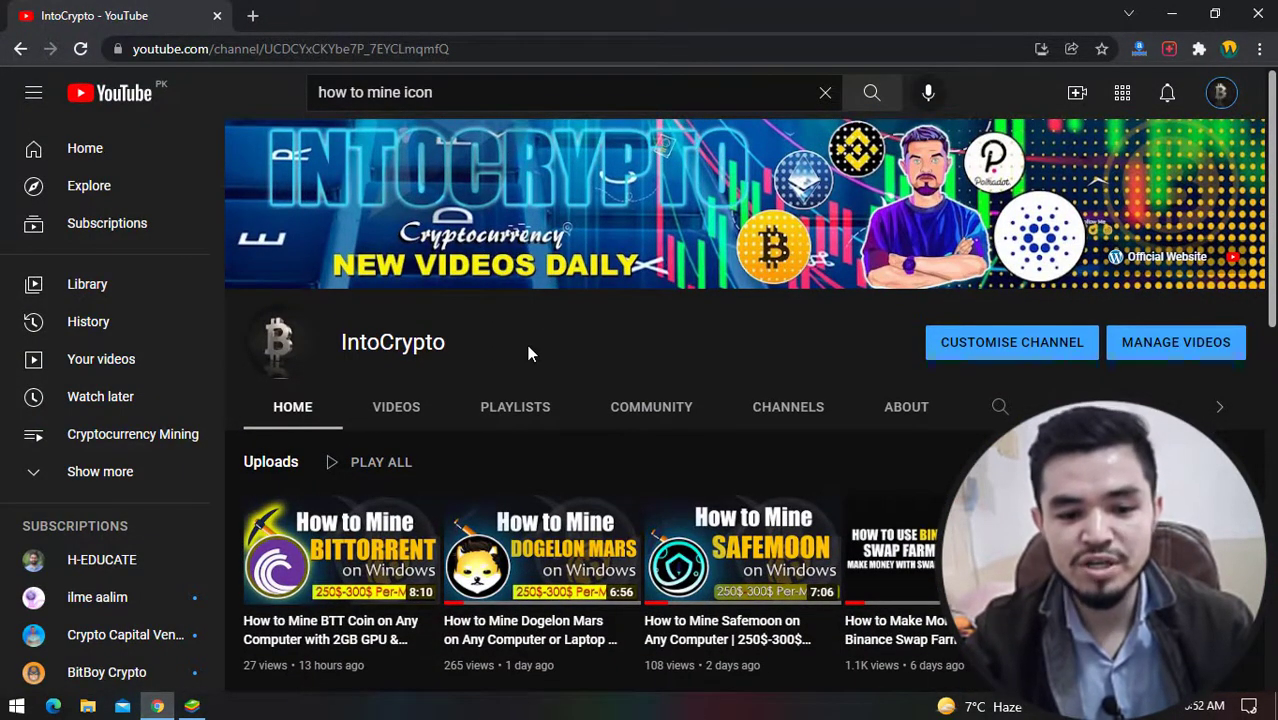
- Browse the IntoCrypto channel page and shift the Uploads row to other mining videos
{"action": "scroll", "coordinate": [529, 353], "scroll_direction": "down", "scroll_amount": 2}
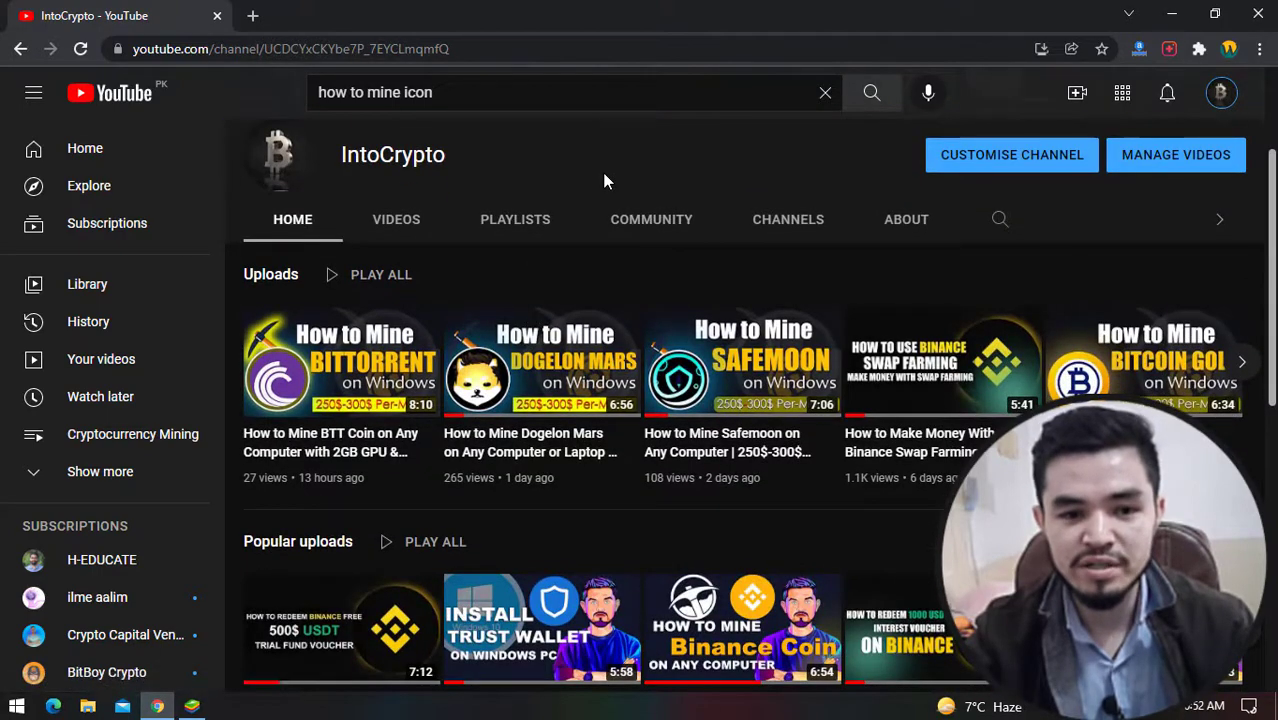
{"action": "scroll", "coordinate": [604, 181], "scroll_direction": "up", "scroll_amount": 1}
{"action": "scroll", "coordinate": [614, 246], "scroll_direction": "up", "scroll_amount": 1}
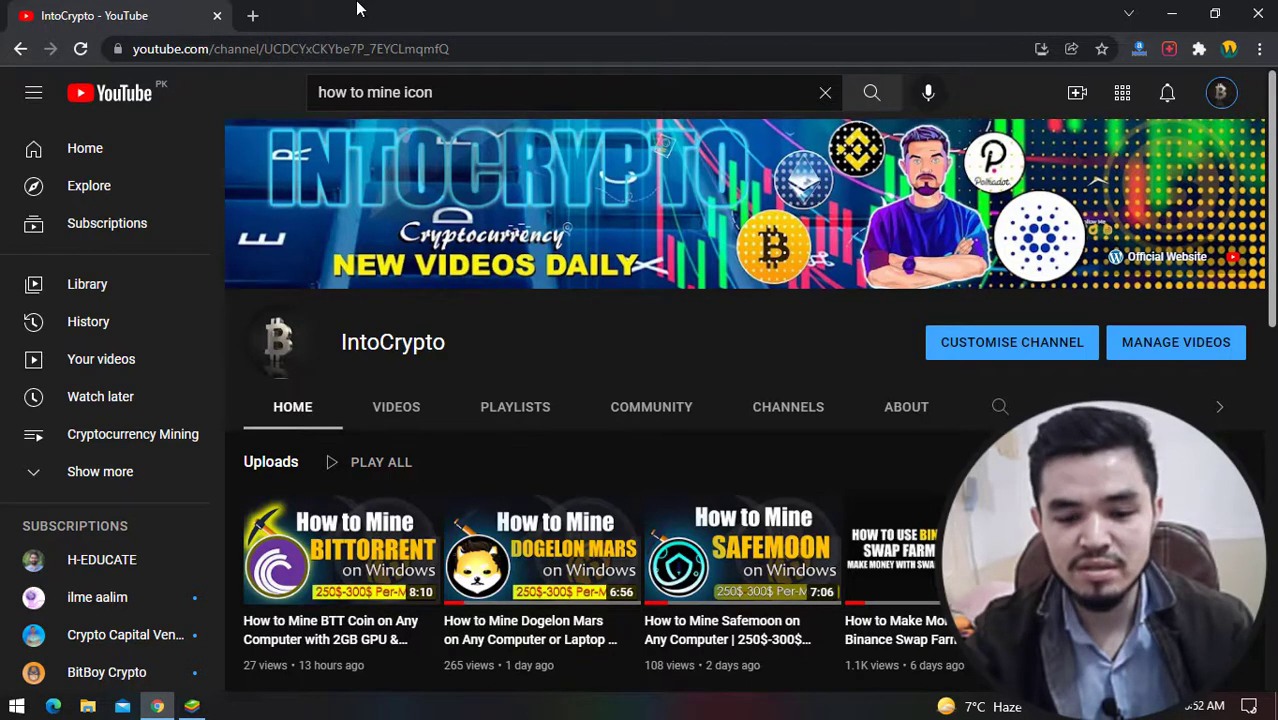
{"action": "scroll", "coordinate": [554, 106], "scroll_direction": "down", "scroll_amount": 2}
{"action": "left_click", "coordinate": [1241, 361]}
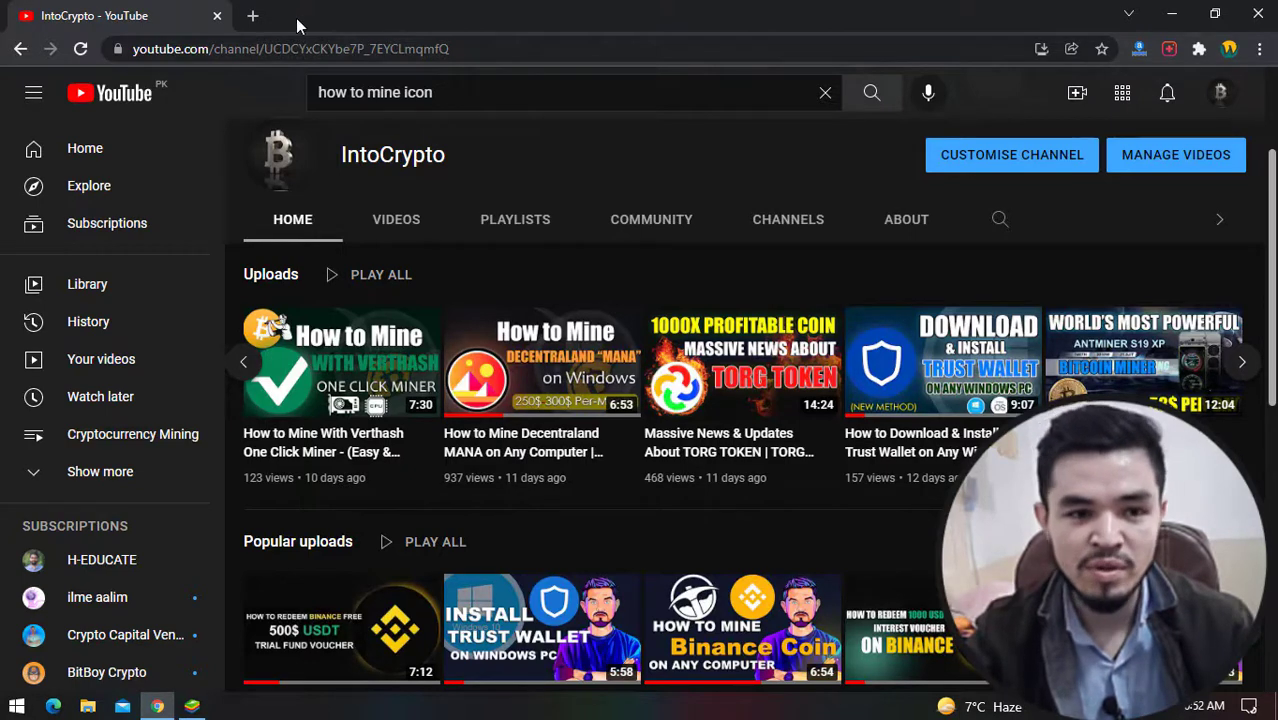
- Go to unmineable.com and scroll its supported coins list to Enjin Coin
{"action": "left_click", "coordinate": [253, 15]}
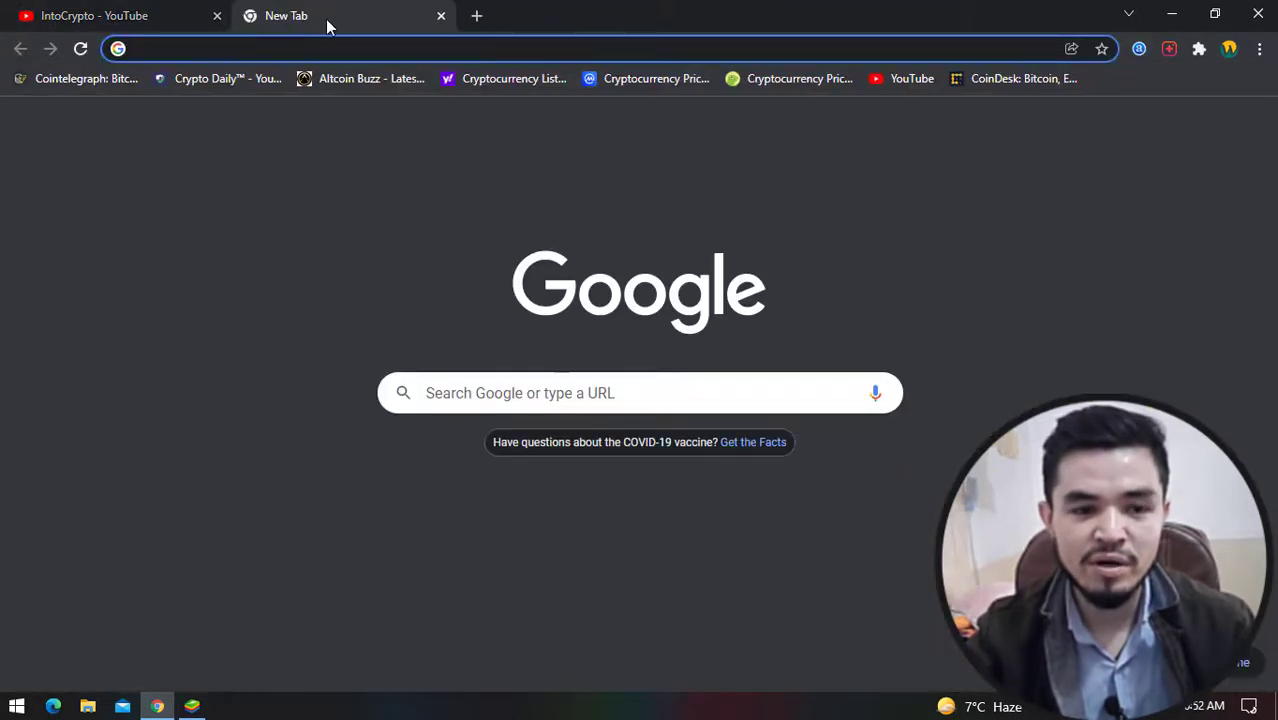
{"action": "type", "text": "un"}
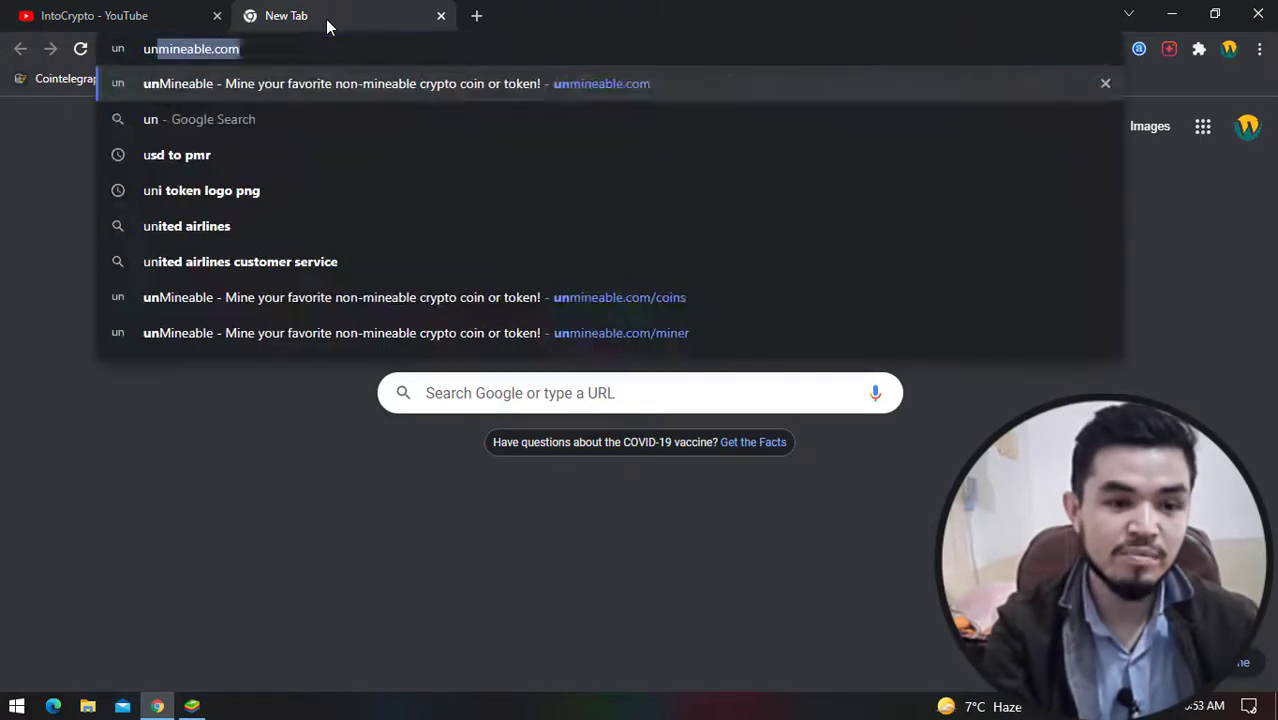
{"action": "key", "text": "Return"}
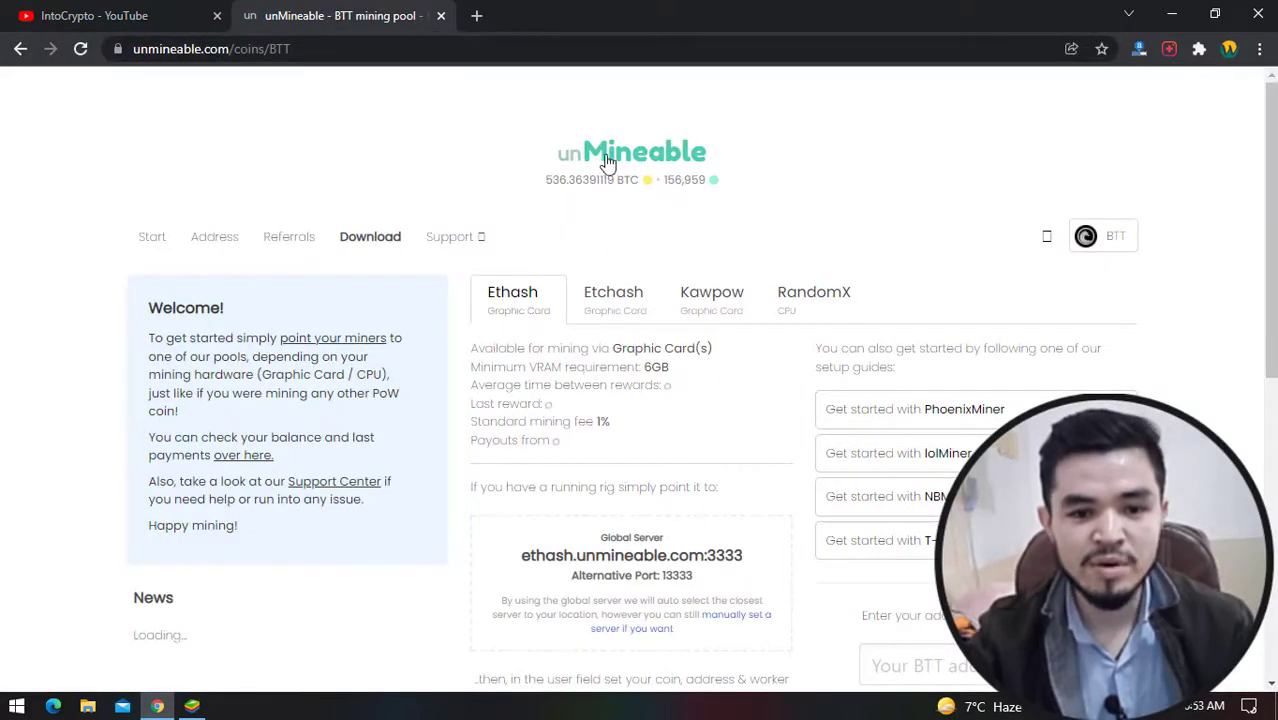
{"action": "left_click", "coordinate": [606, 160]}
{"action": "scroll", "coordinate": [845, 234], "scroll_direction": "down", "scroll_amount": 7}
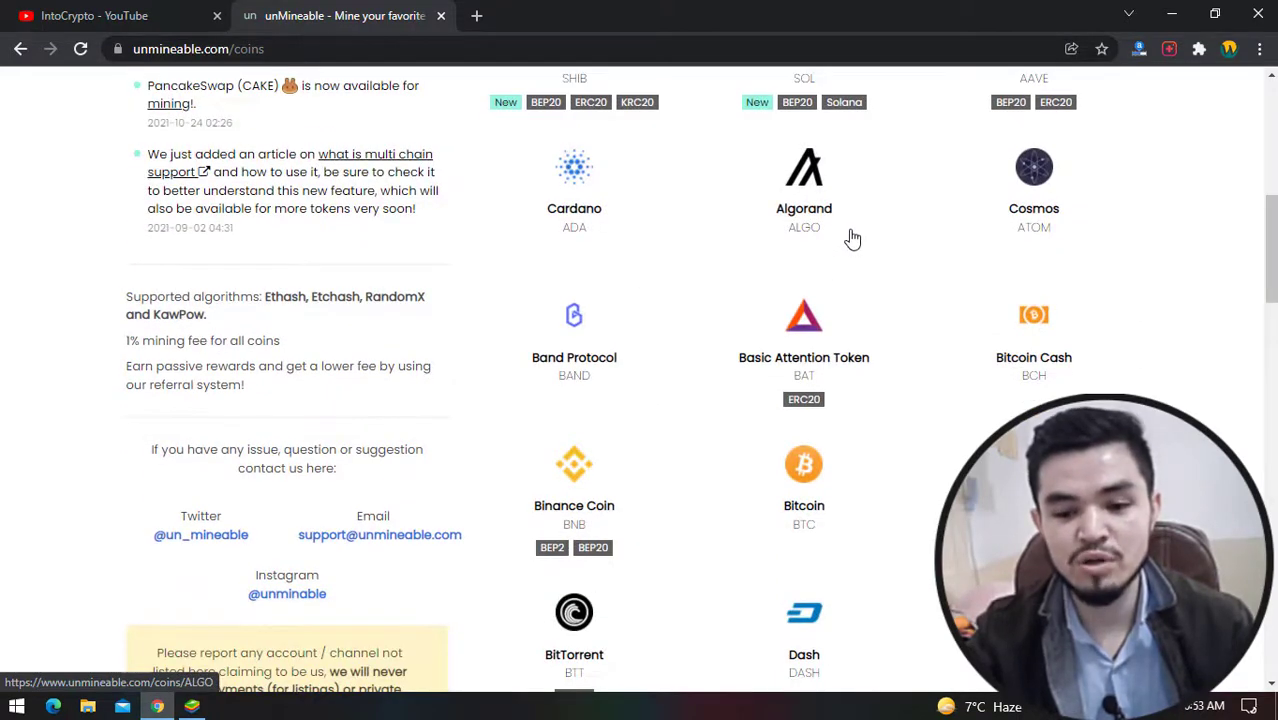
{"action": "scroll", "coordinate": [850, 237], "scroll_direction": "down", "scroll_amount": 5}
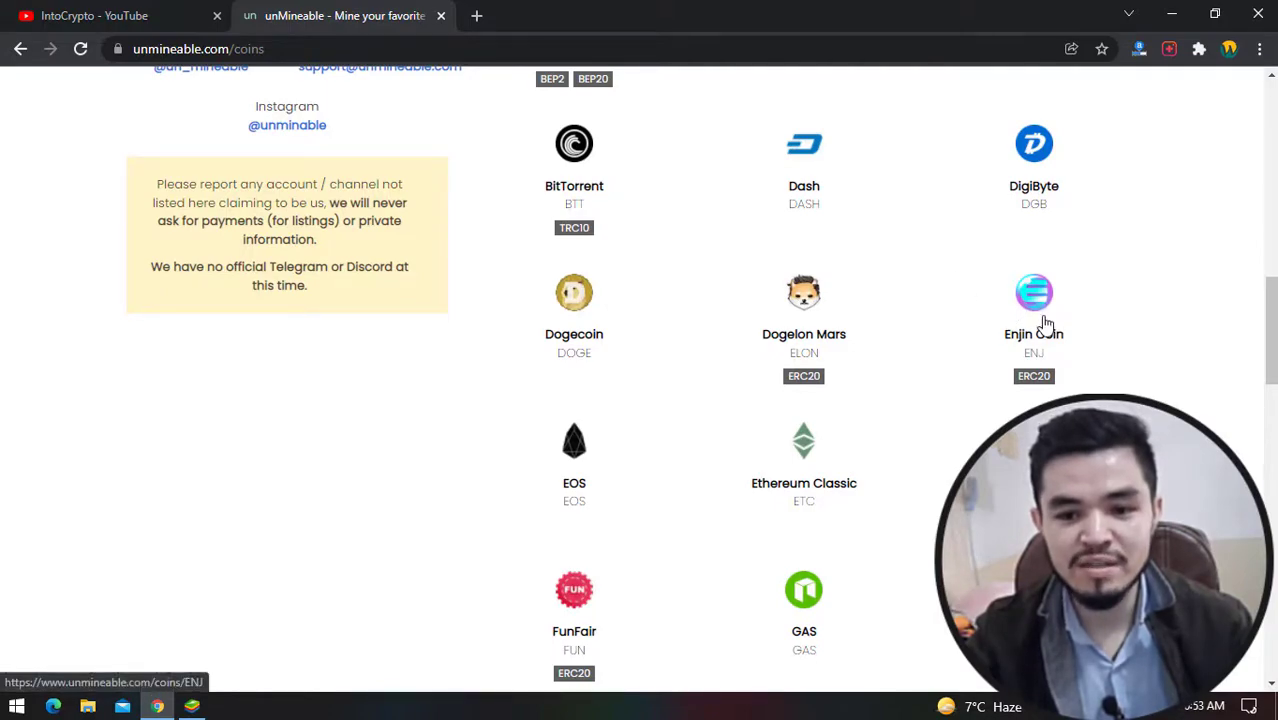
{"action": "scroll", "coordinate": [1140, 340], "scroll_direction": "up", "scroll_amount": 10}
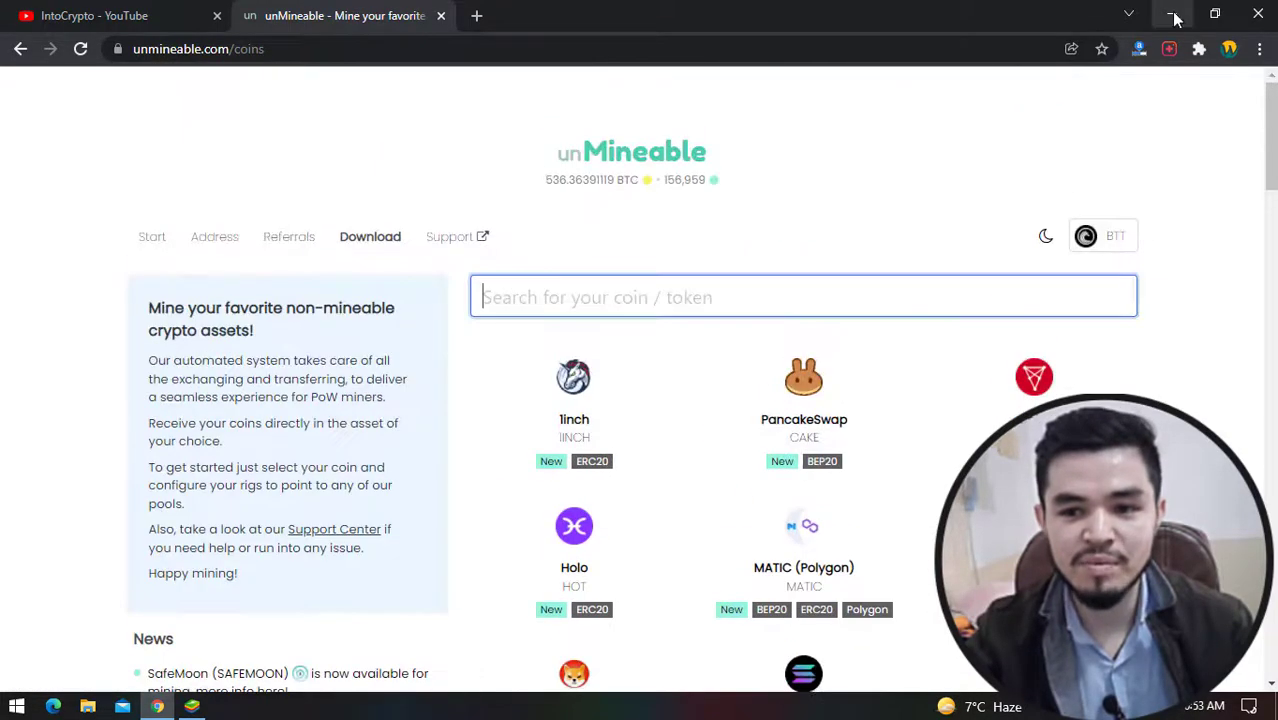
- Create a new desktop folder named ENJ
{"action": "left_click", "coordinate": [1171, 14]}
{"action": "right_click", "coordinate": [28, 248]}
{"action": "mouse_move", "coordinate": [150, 425]}
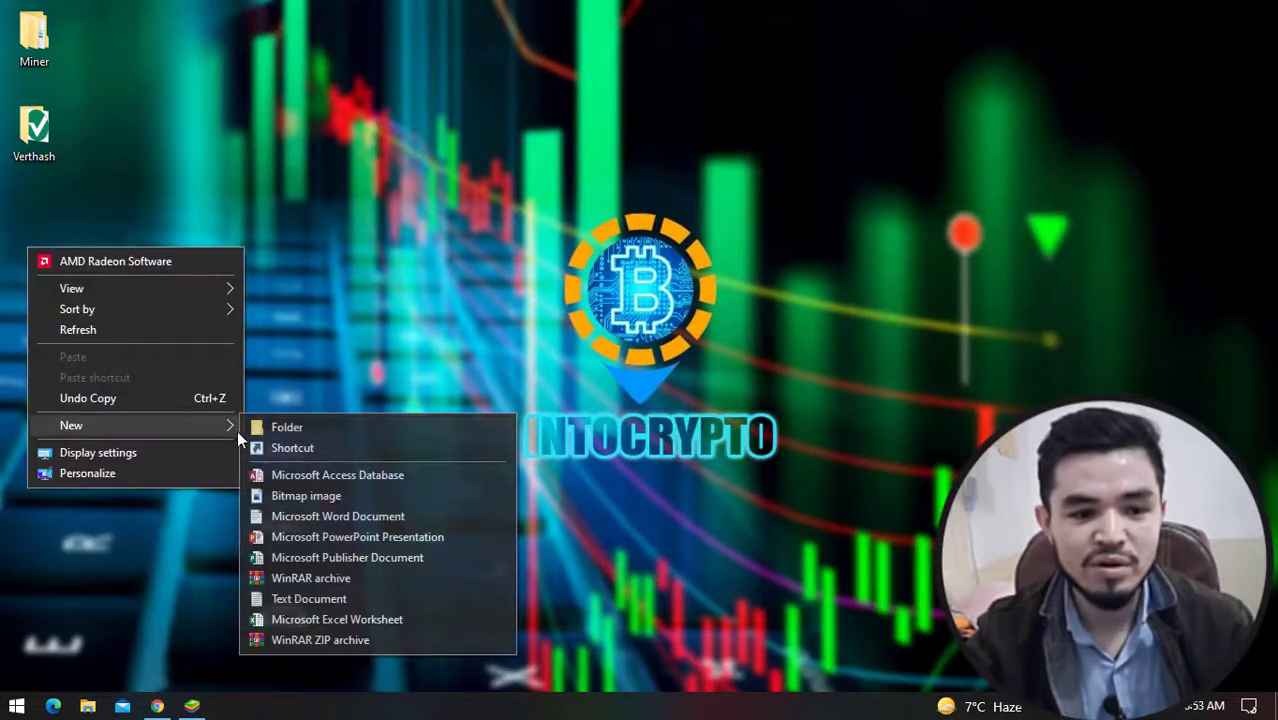
{"action": "left_click", "coordinate": [344, 426]}
{"action": "type", "text": "E"}
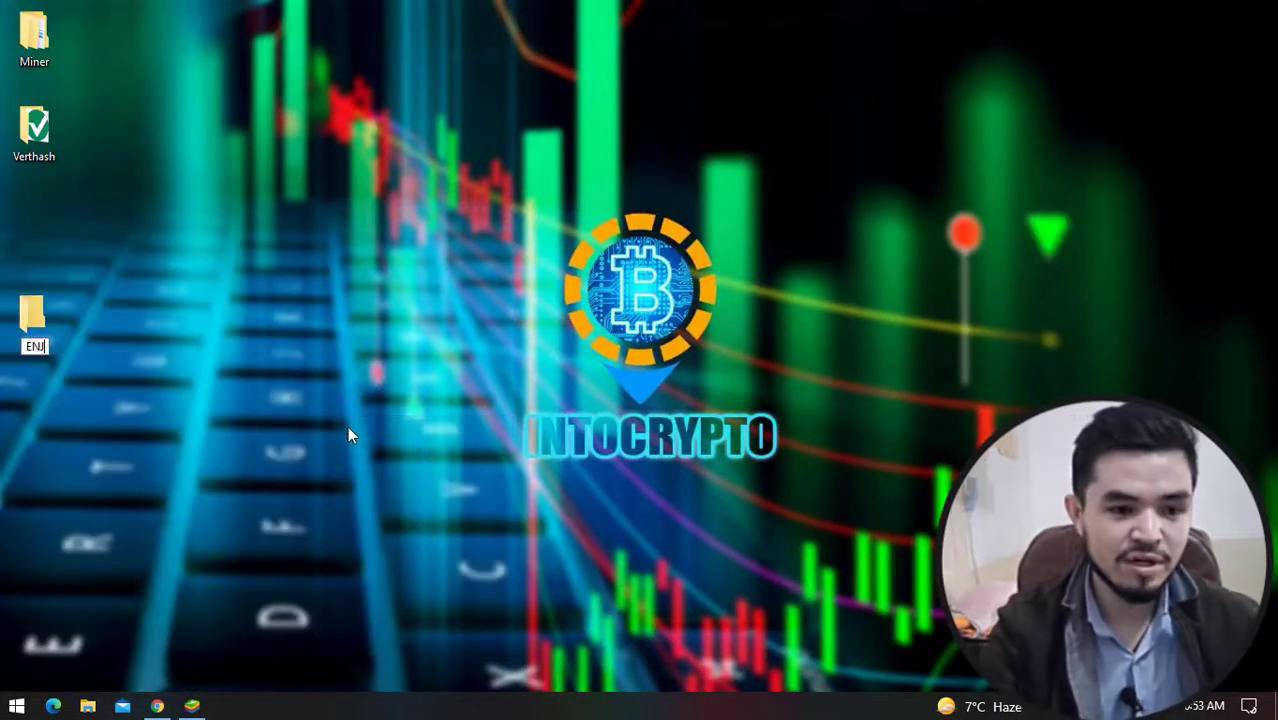
{"action": "type", "text": "NJ"}
{"action": "key", "text": "Return"}
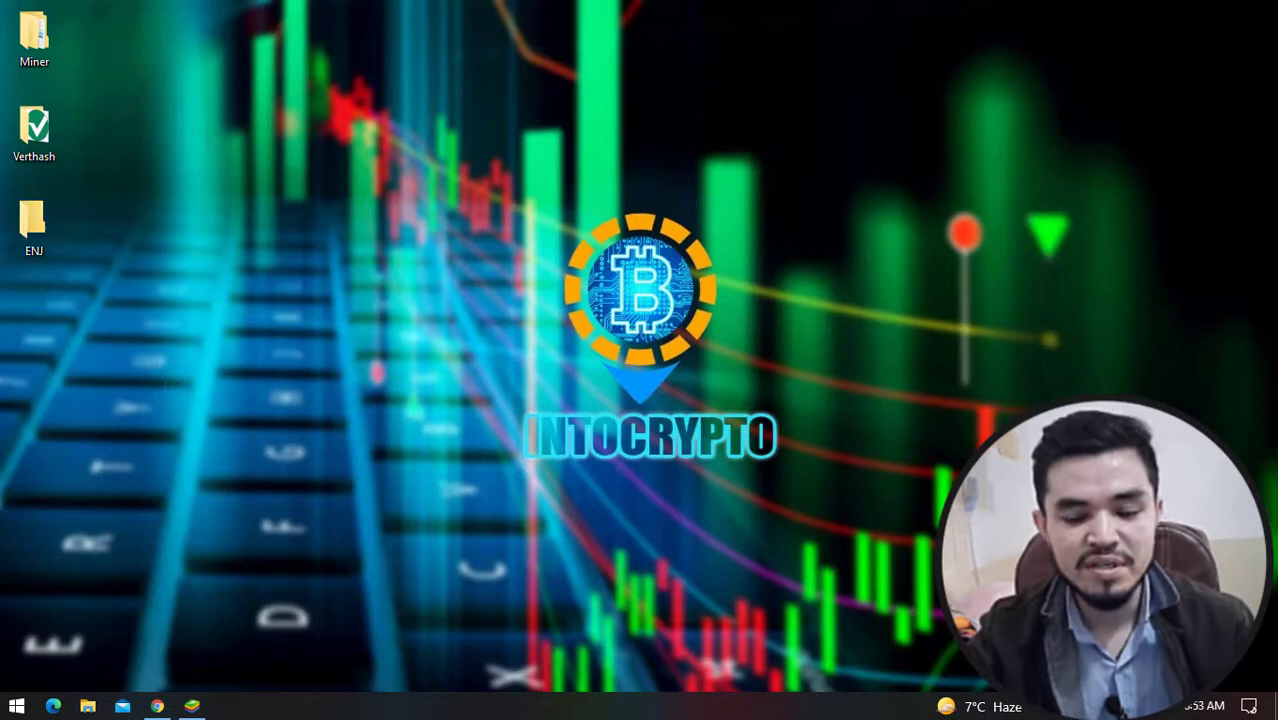
- In Windows Security, reach the Defender exclusions list under Virus & threat protection settings
{"action": "left_click", "coordinate": [1200, 706]}
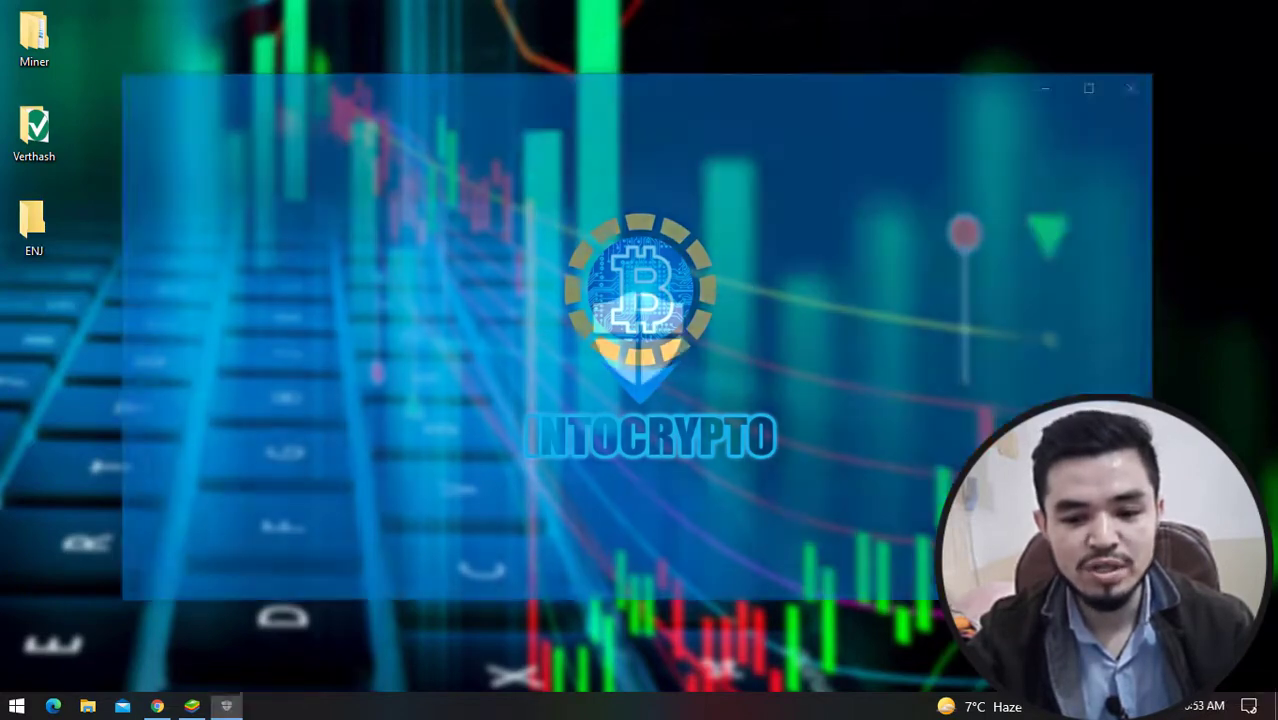
{"action": "left_click", "coordinate": [555, 305]}
{"action": "scroll", "coordinate": [557, 305], "scroll_direction": "down", "scroll_amount": 4}
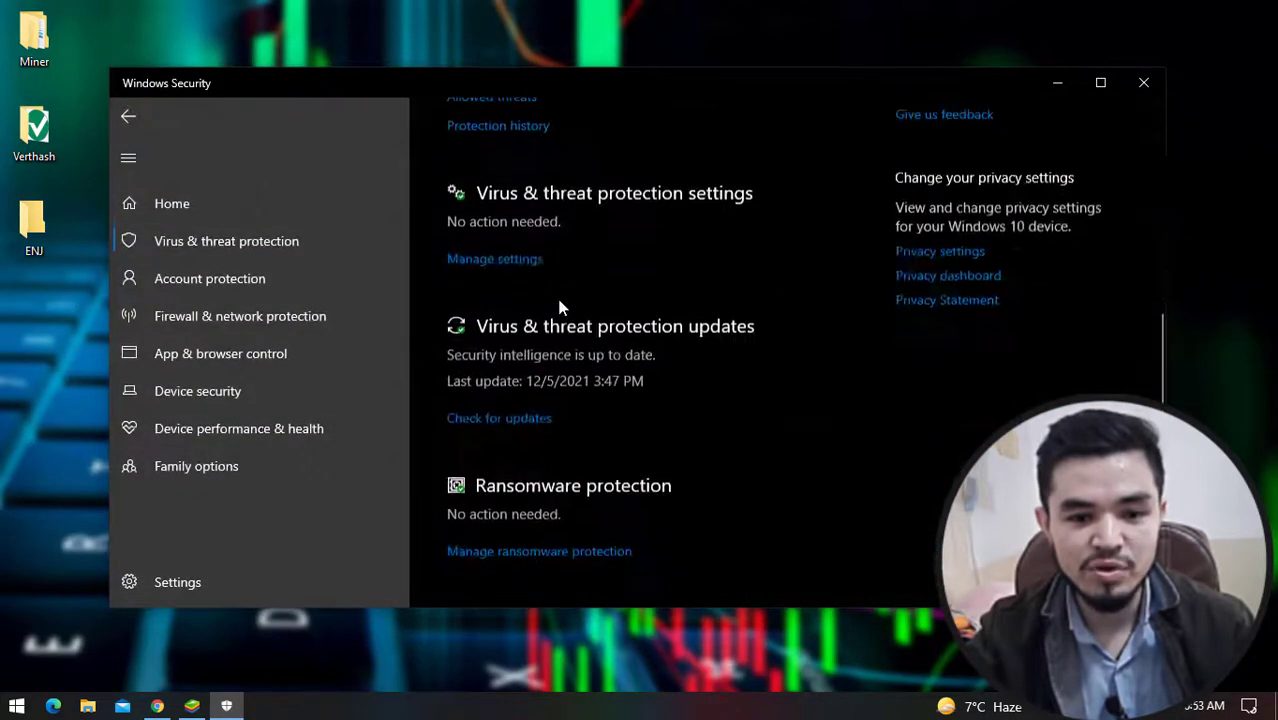
{"action": "left_click", "coordinate": [507, 262]}
{"action": "scroll", "coordinate": [545, 283], "scroll_direction": "down", "scroll_amount": 10}
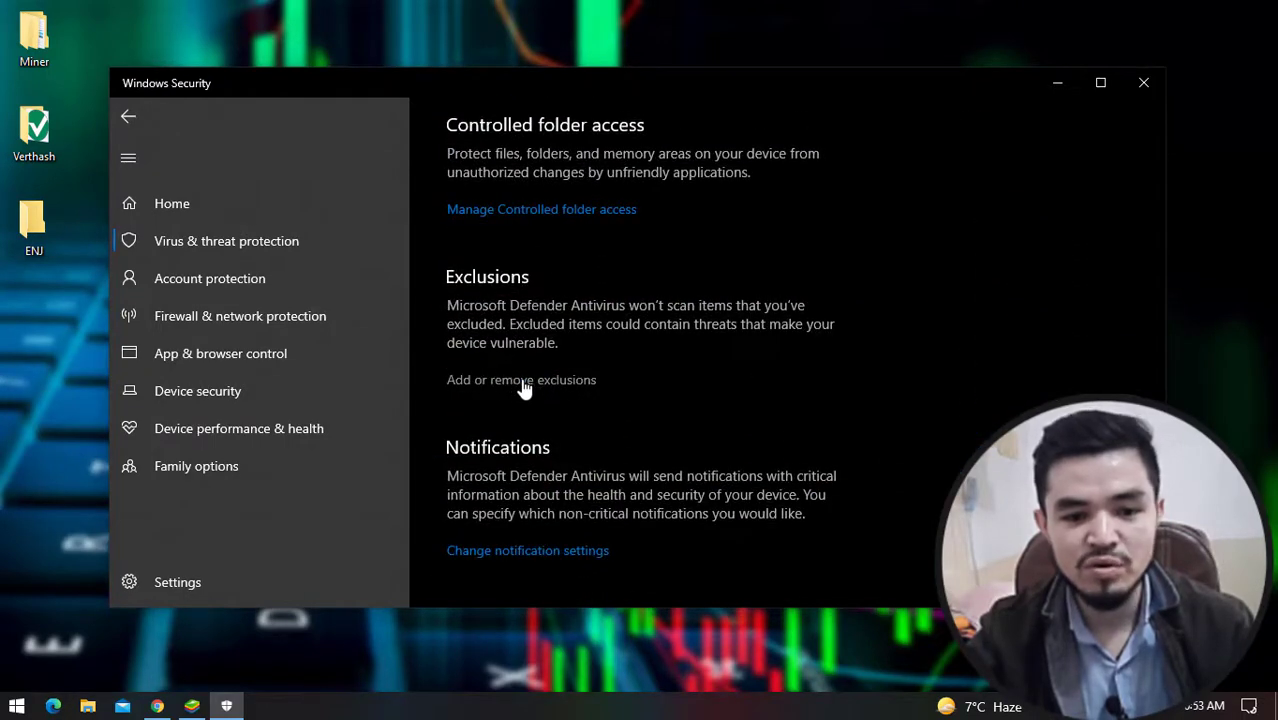
{"action": "left_click", "coordinate": [522, 381]}
- Add the Desktop\ENJ folder as a folder exclusion
{"action": "left_click", "coordinate": [532, 302]}
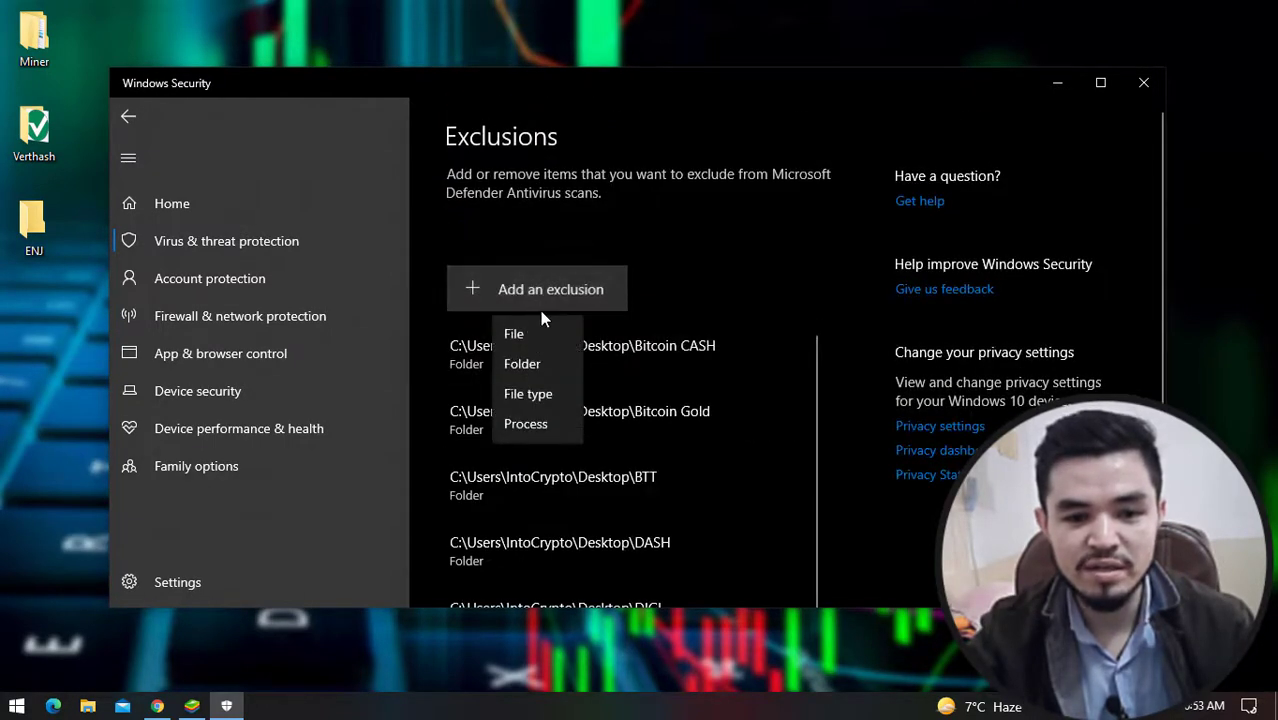
{"action": "left_click", "coordinate": [522, 364]}
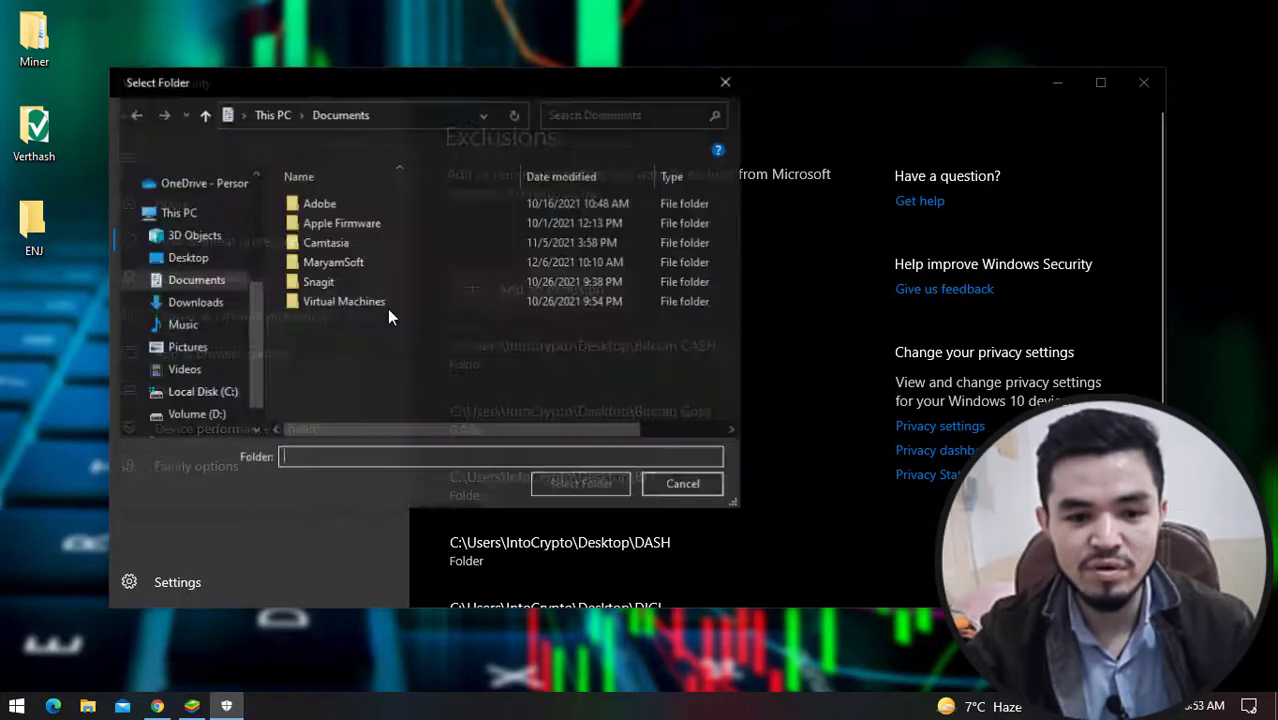
{"action": "left_click", "coordinate": [205, 257]}
{"action": "double_click", "coordinate": [352, 251]}
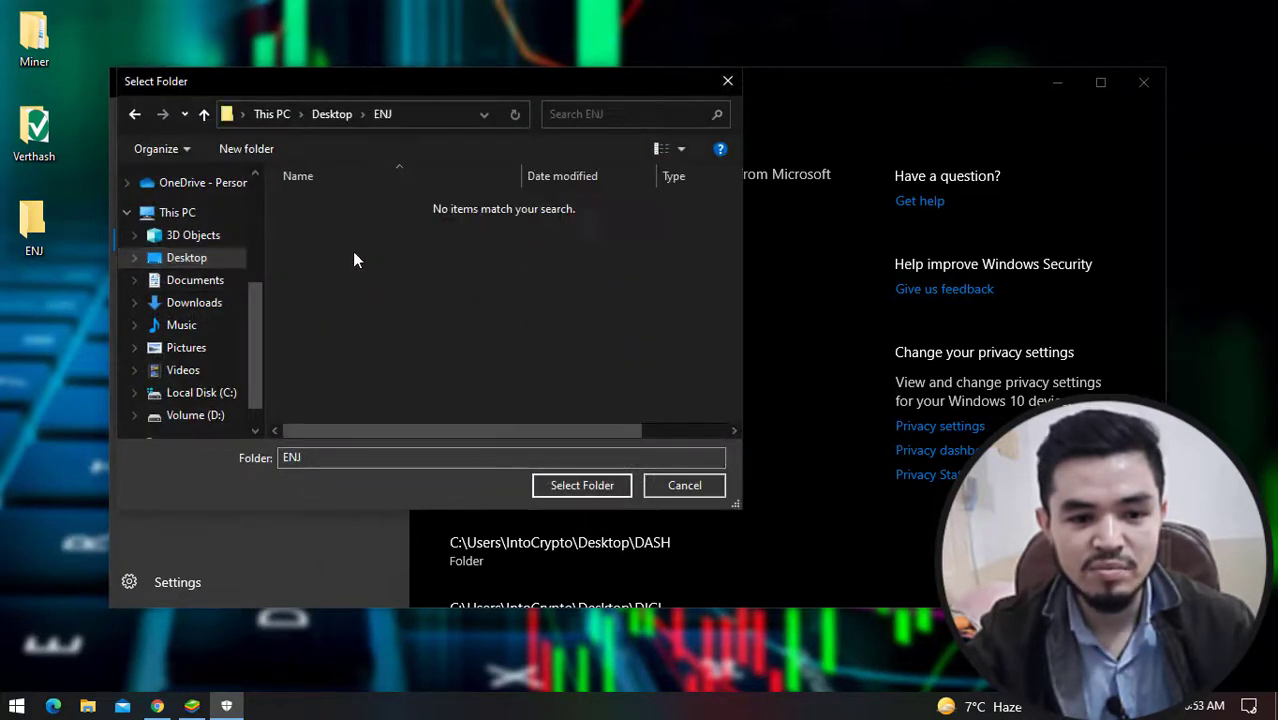
{"action": "left_click", "coordinate": [582, 485]}
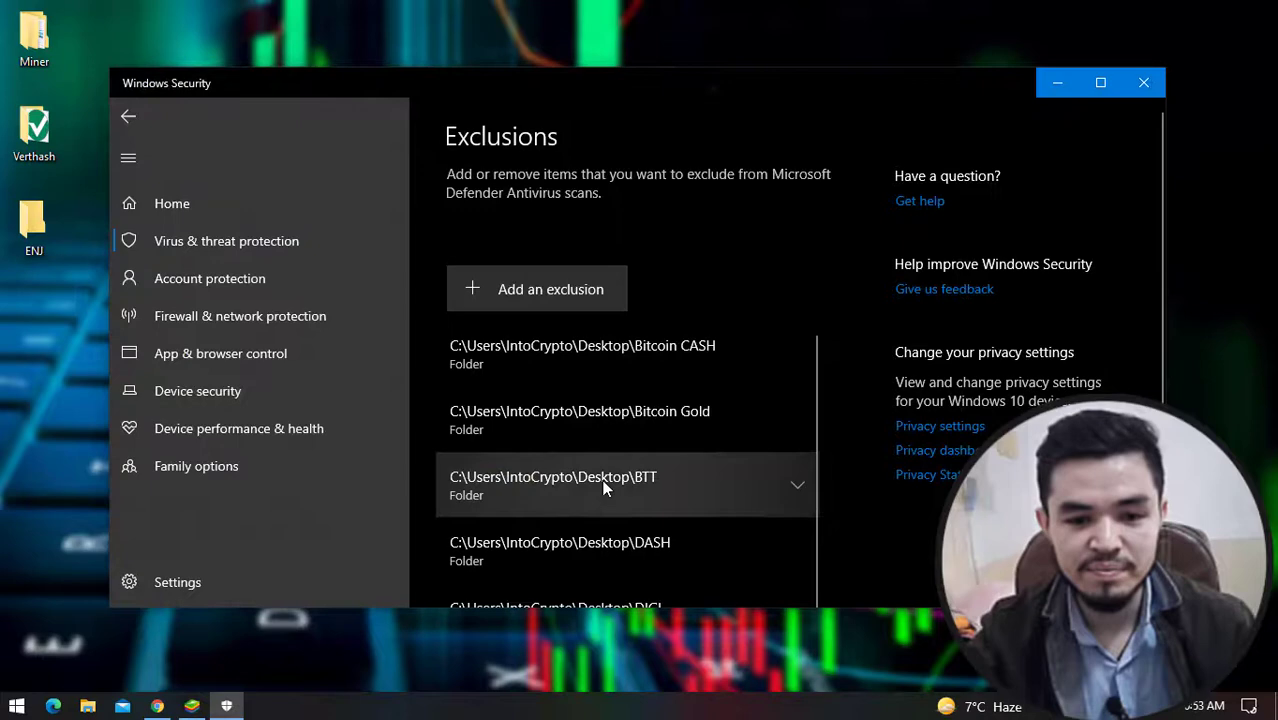
{"action": "scroll", "coordinate": [672, 455], "scroll_direction": "down", "scroll_amount": 1}
{"action": "scroll", "coordinate": [690, 452], "scroll_direction": "down", "scroll_amount": 2}
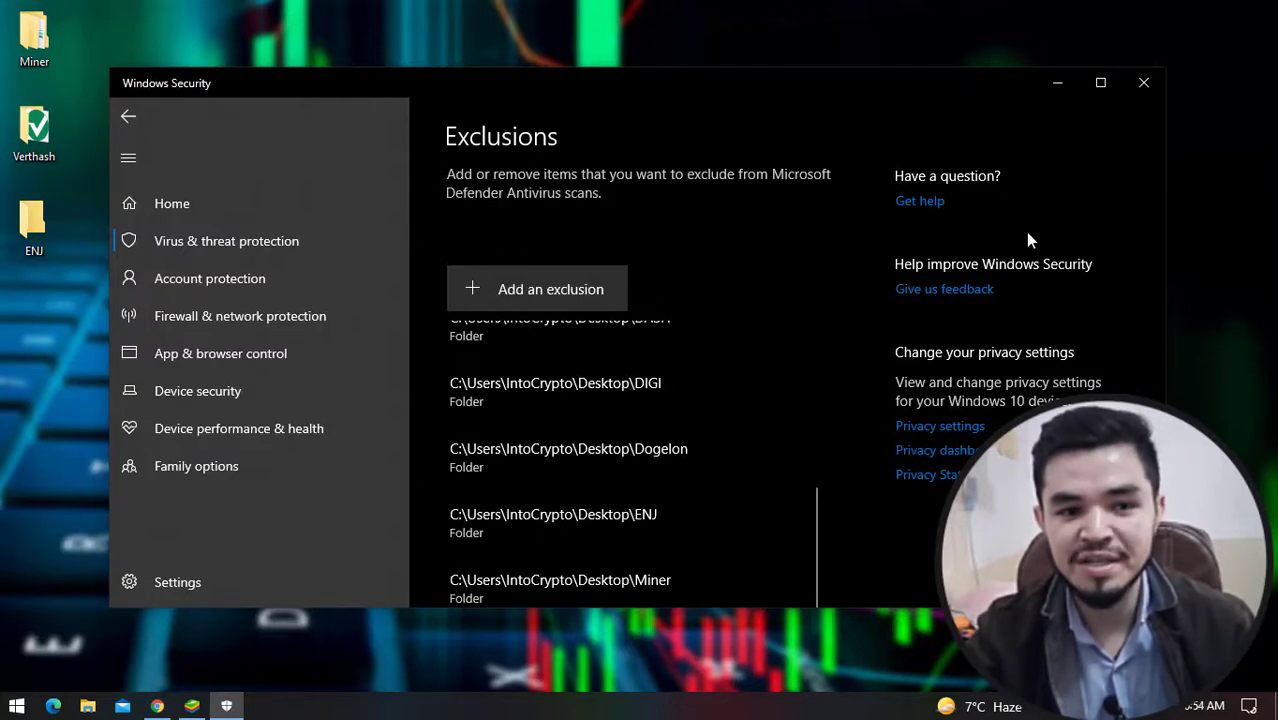
- Close Windows Security and send unMineable's mfi Windows 64-bit miner download to IDM
{"action": "left_click", "coordinate": [1143, 86]}
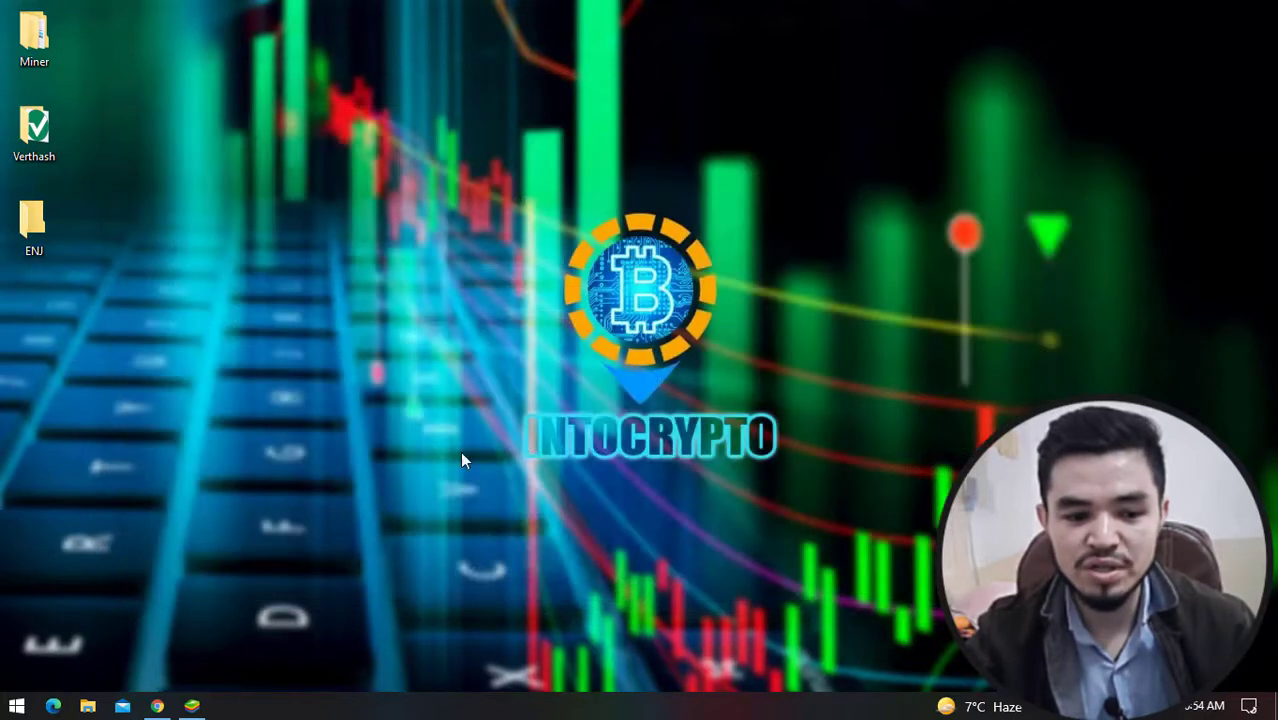
{"action": "left_click", "coordinate": [158, 705]}
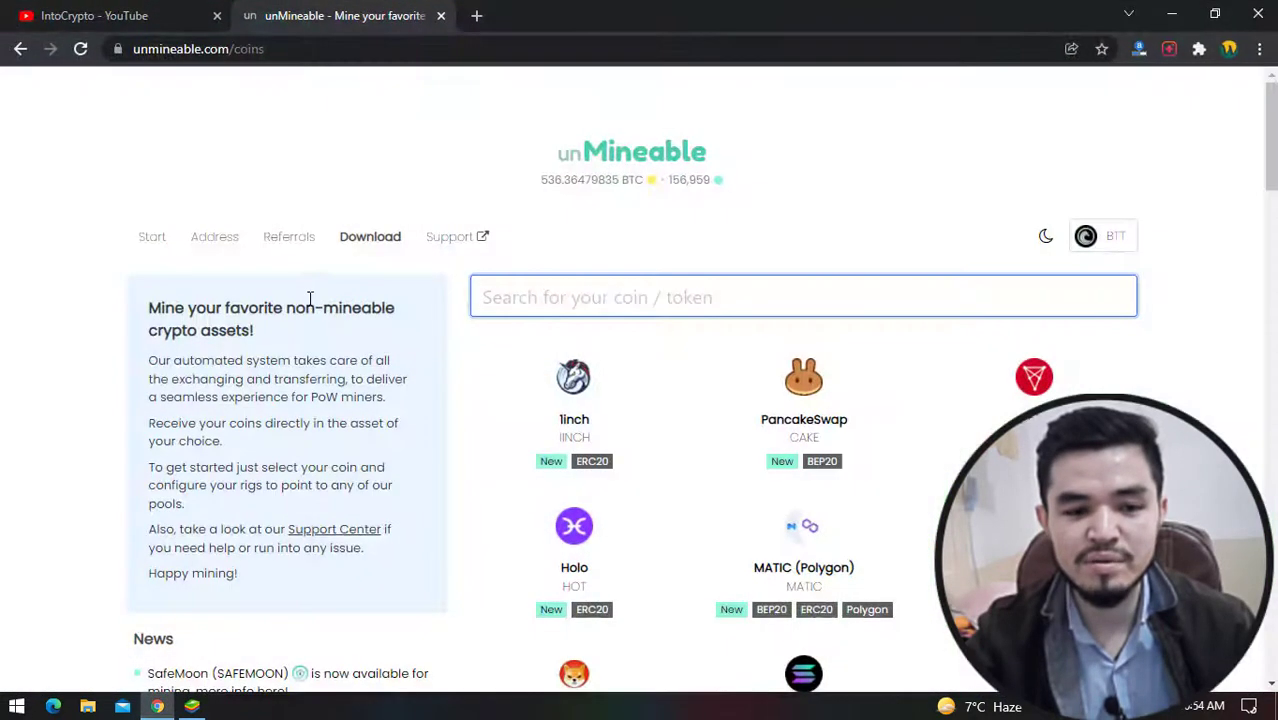
{"action": "left_click", "coordinate": [373, 244]}
{"action": "scroll", "coordinate": [443, 352], "scroll_direction": "down", "scroll_amount": 3}
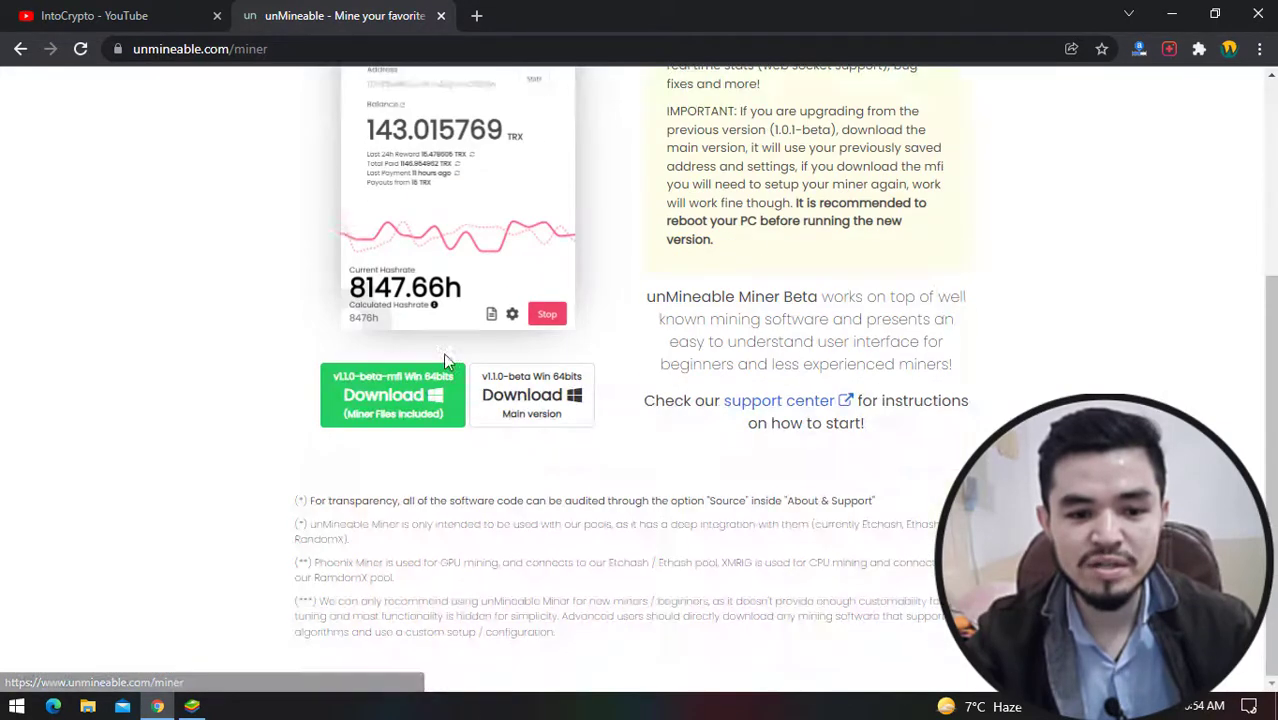
{"action": "right_click", "coordinate": [418, 405]}
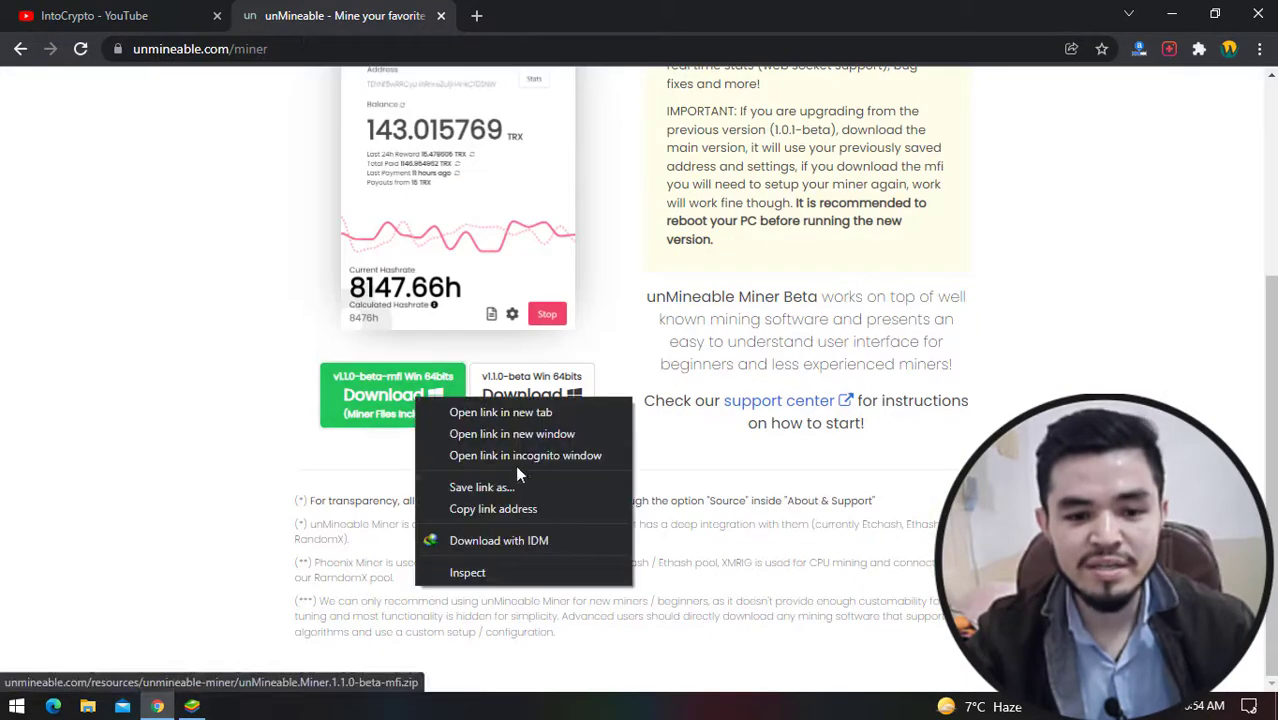
{"action": "left_click", "coordinate": [531, 541]}
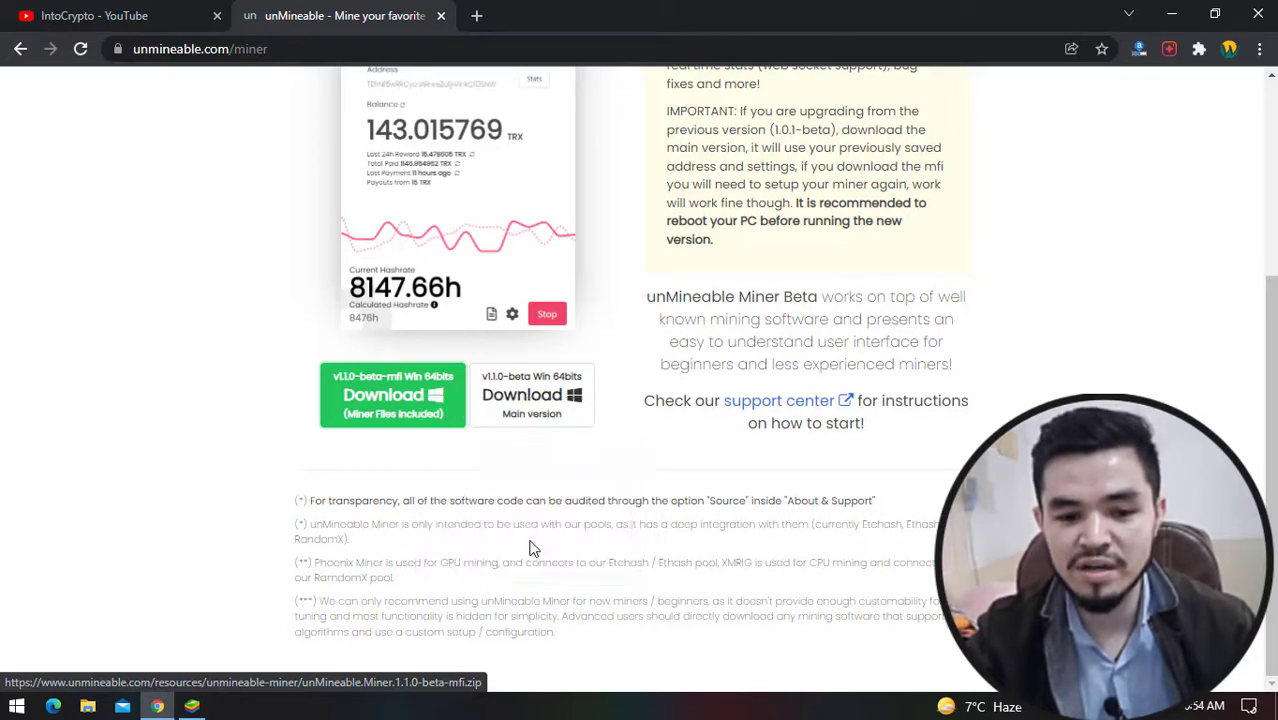
- Save unMineable.Miner.1.1.0-beta-mfi.zip into Desktop\ENJ and start the download
{"action": "left_click", "coordinate": [793, 333]}
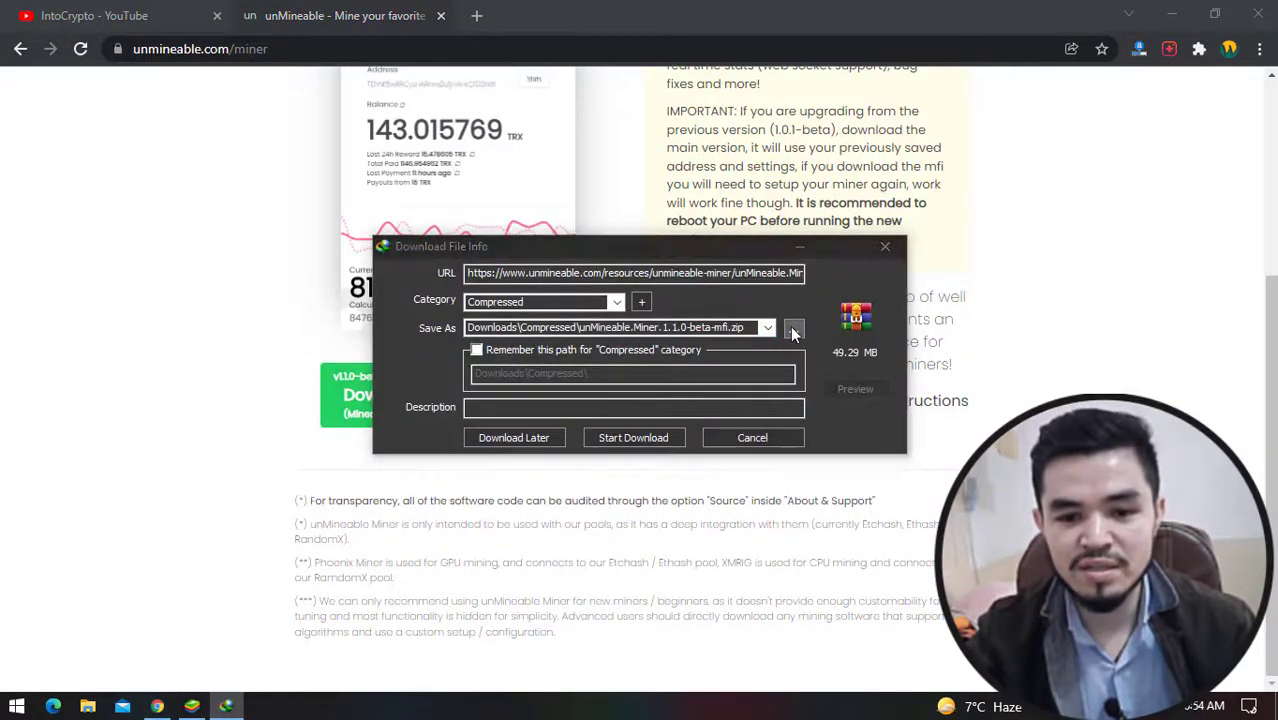
{"action": "left_click", "coordinate": [472, 377]}
{"action": "double_click", "coordinate": [585, 370]}
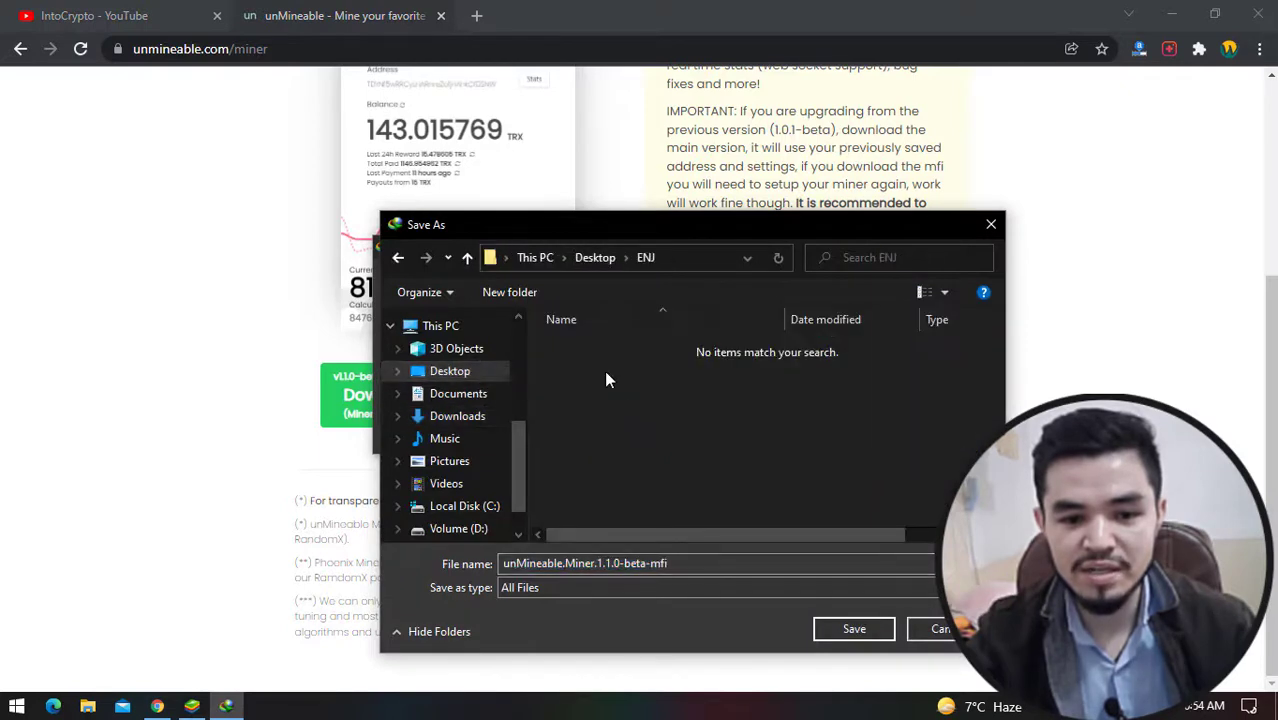
{"action": "left_click", "coordinate": [854, 626]}
{"action": "left_click", "coordinate": [633, 440]}
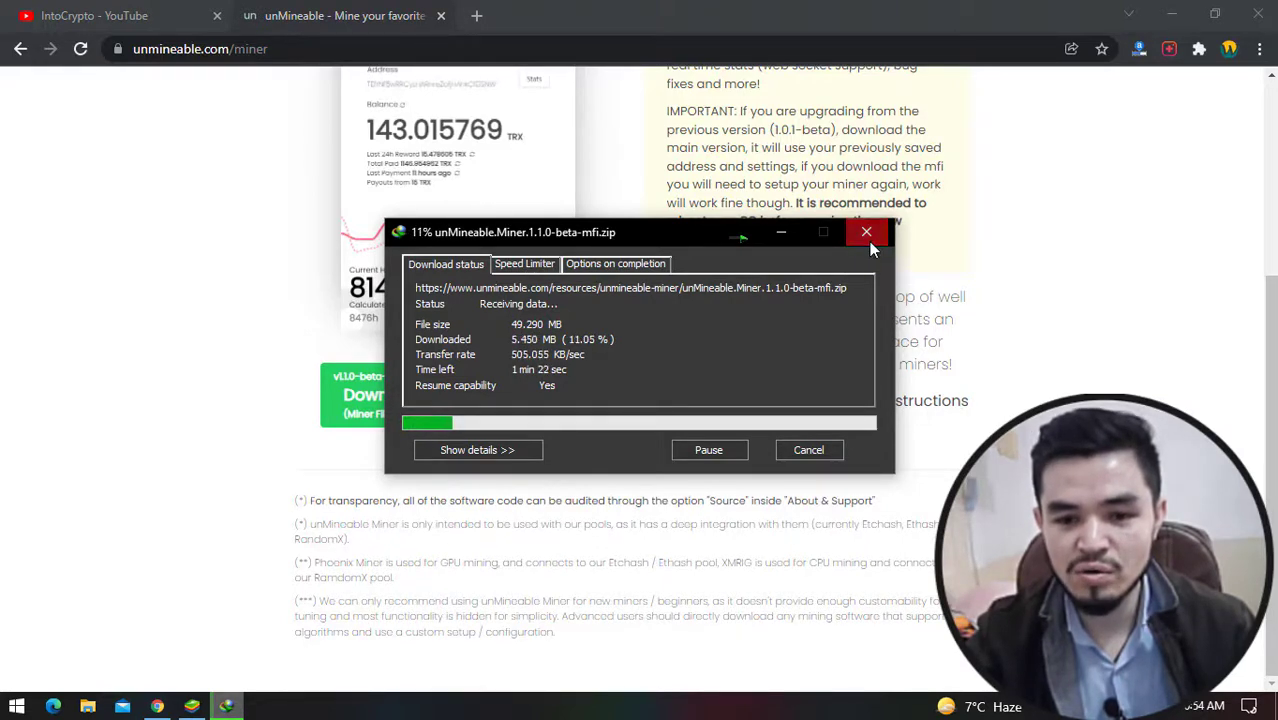
{"action": "left_click", "coordinate": [869, 241]}
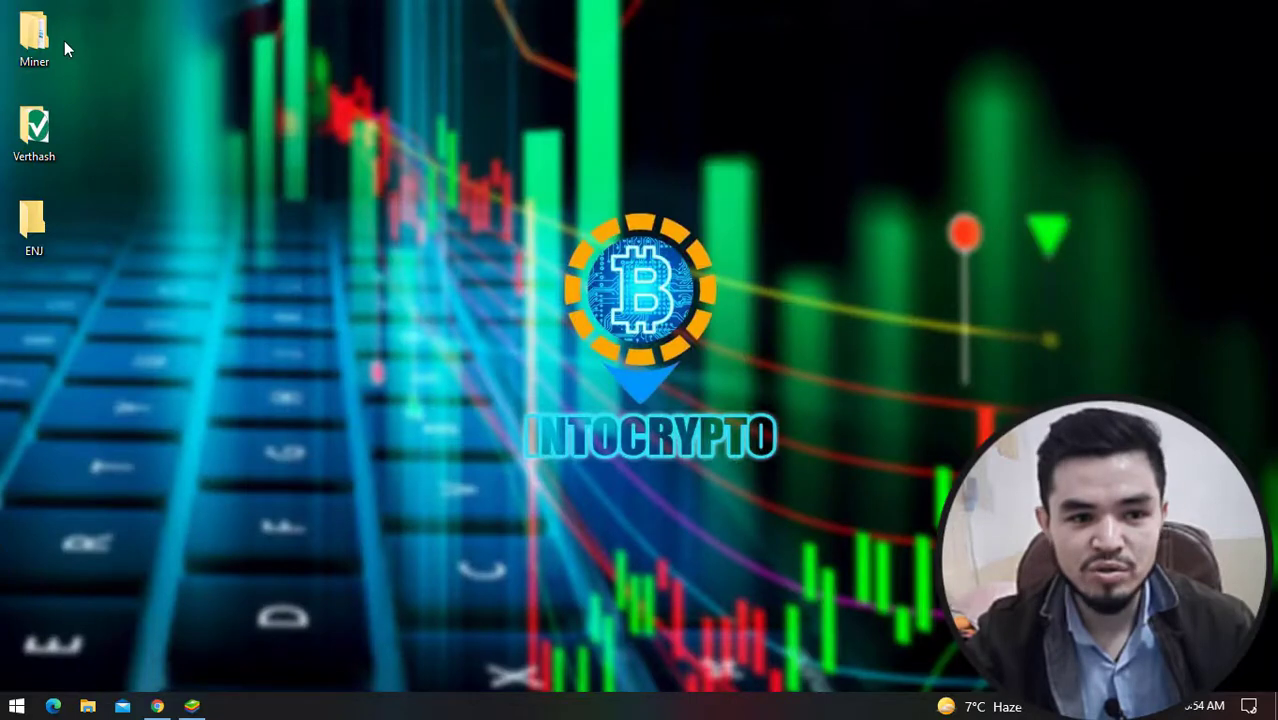
- Copy the miner zip from the Miner folder and paste it into the ENJ folder
{"action": "double_click", "coordinate": [60, 40]}
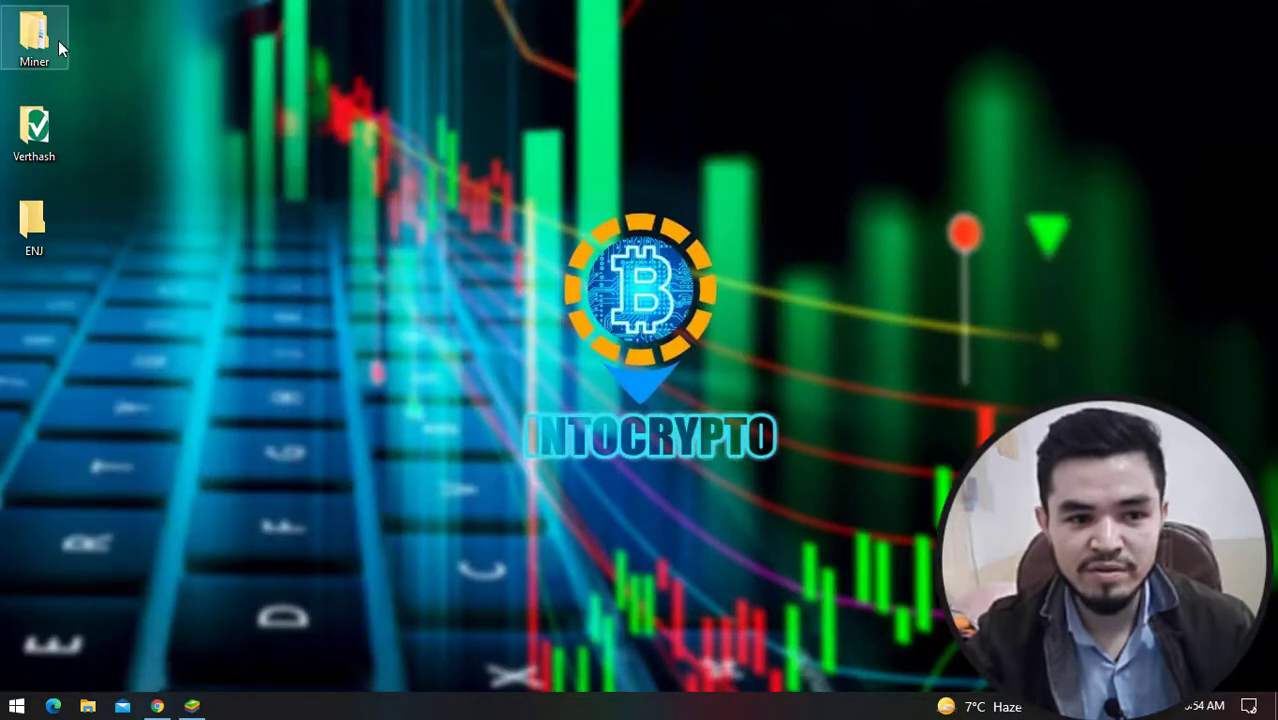
{"action": "right_click", "coordinate": [570, 214]}
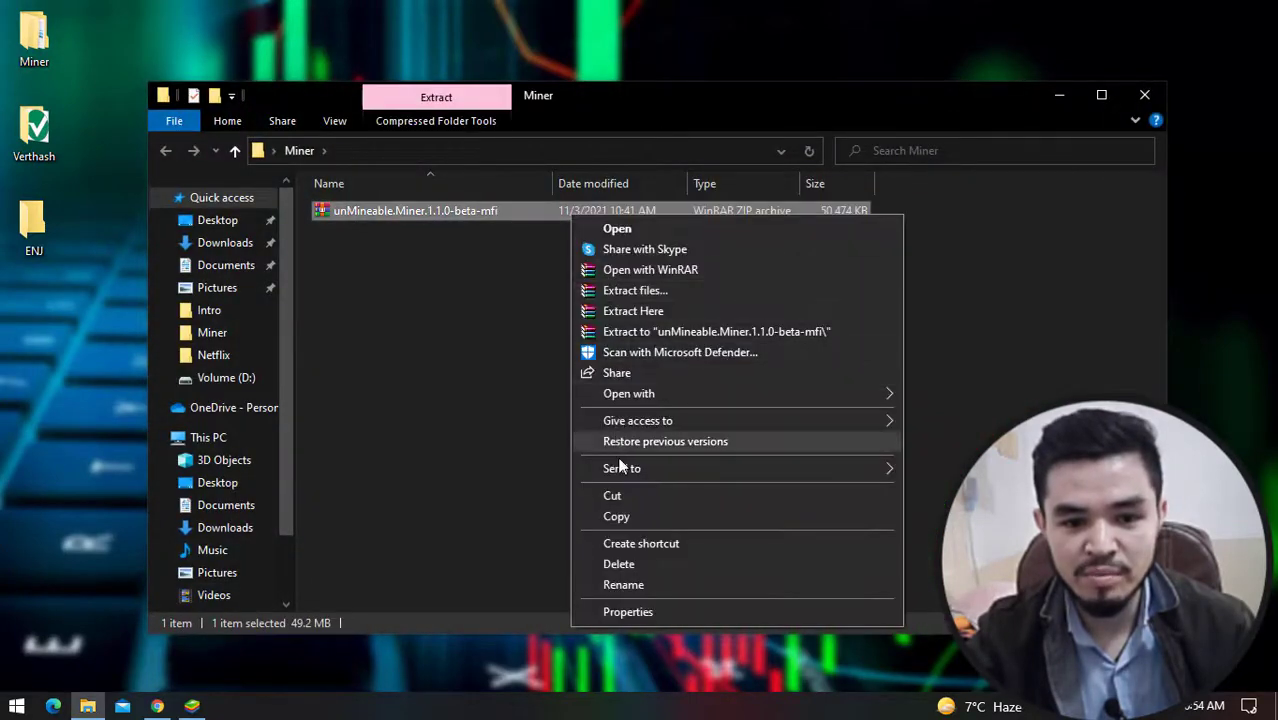
{"action": "left_click", "coordinate": [620, 516]}
{"action": "left_click", "coordinate": [1144, 95]}
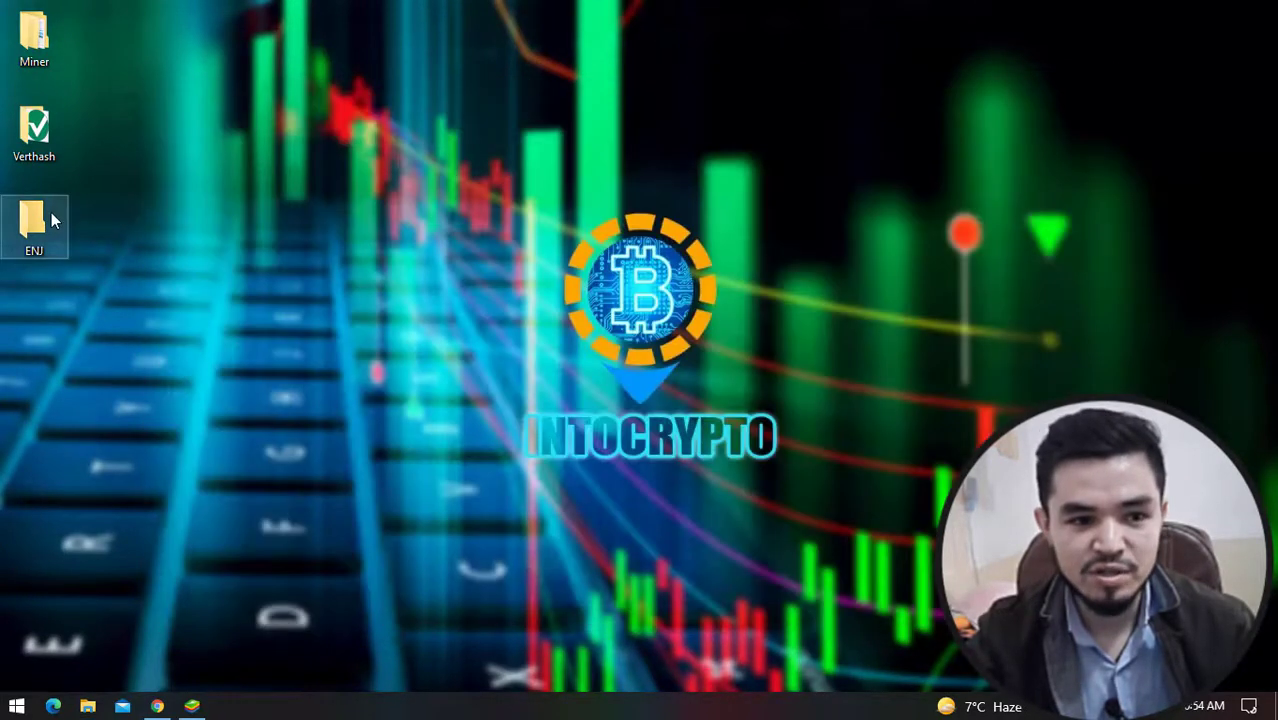
{"action": "double_click", "coordinate": [48, 214]}
{"action": "right_click", "coordinate": [530, 342]}
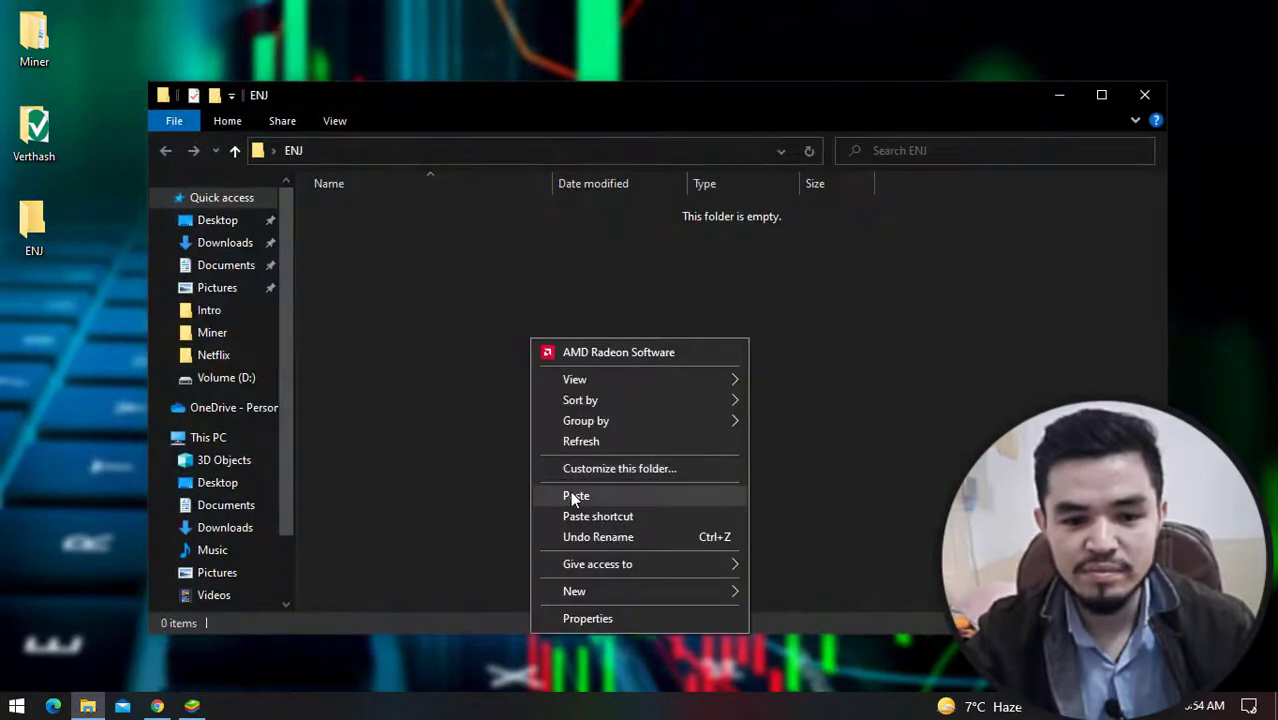
{"action": "left_click", "coordinate": [576, 495]}
- Extract the zip in ENJ and launch the unMineable Miner 1.1.0-beta-mfi app
{"action": "right_click", "coordinate": [398, 212]}
{"action": "left_click", "coordinate": [468, 311]}
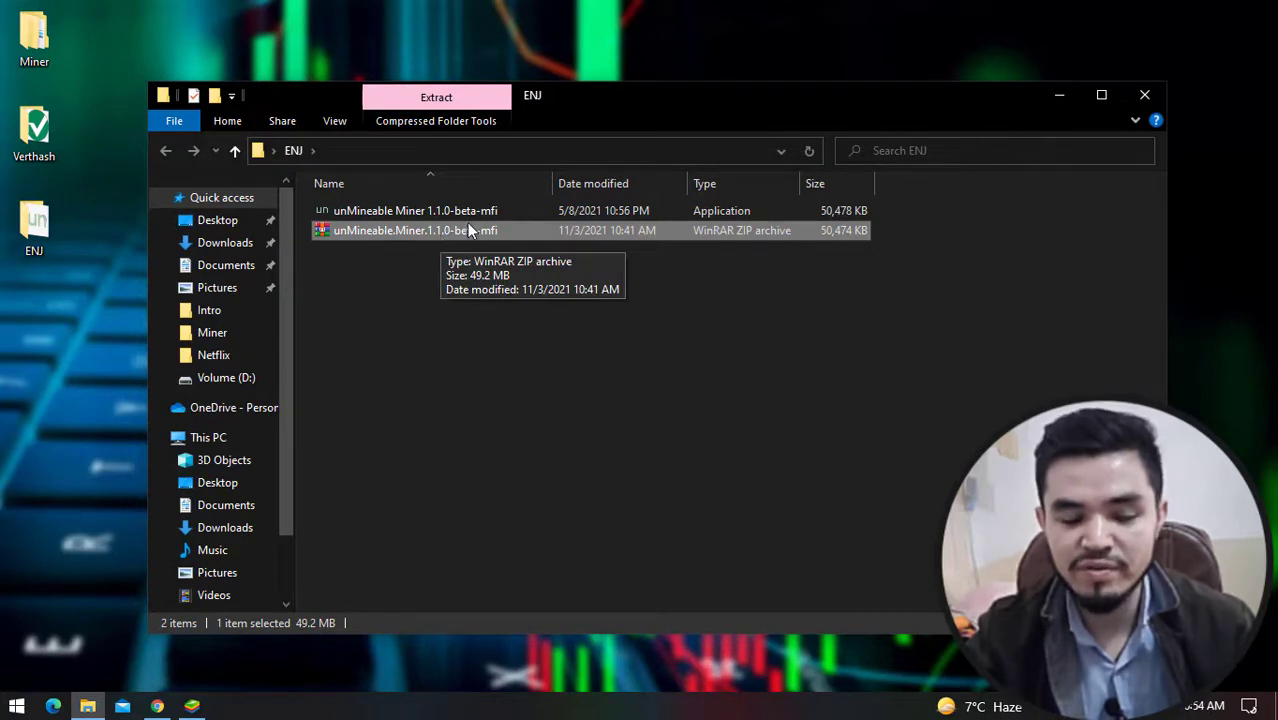
{"action": "left_click", "coordinate": [470, 215]}
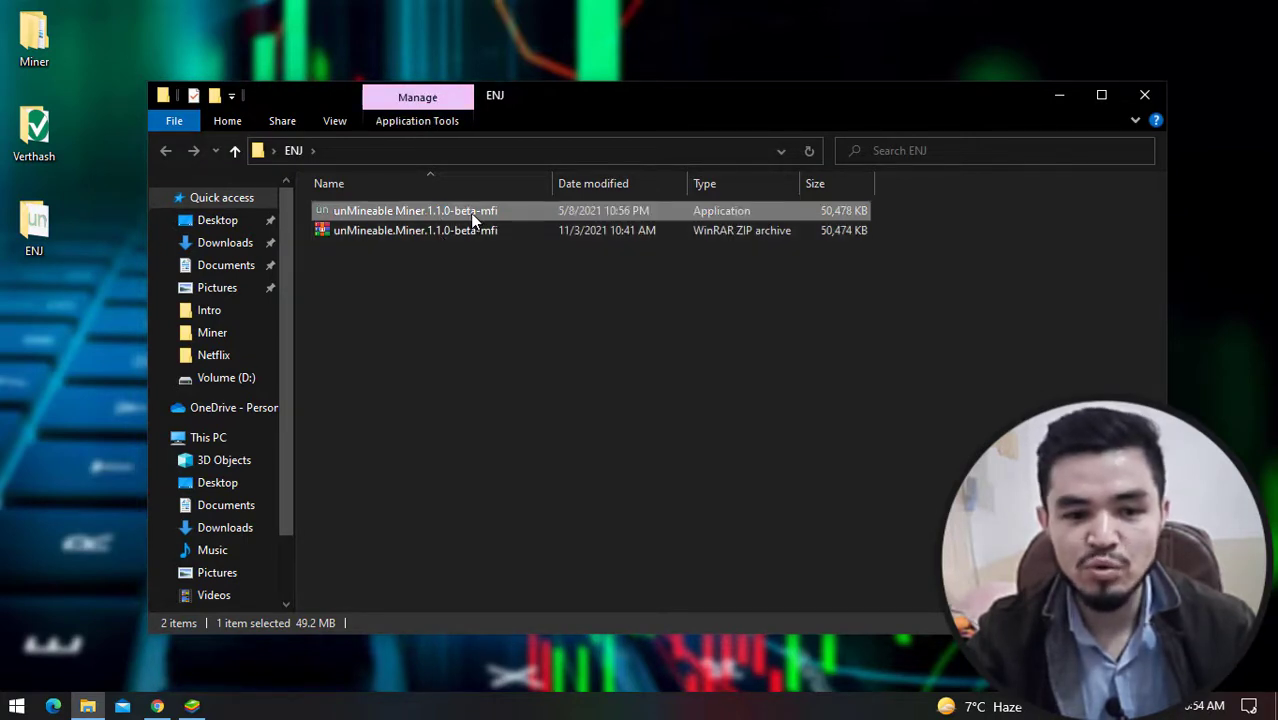
{"action": "left_click", "coordinate": [1059, 95]}
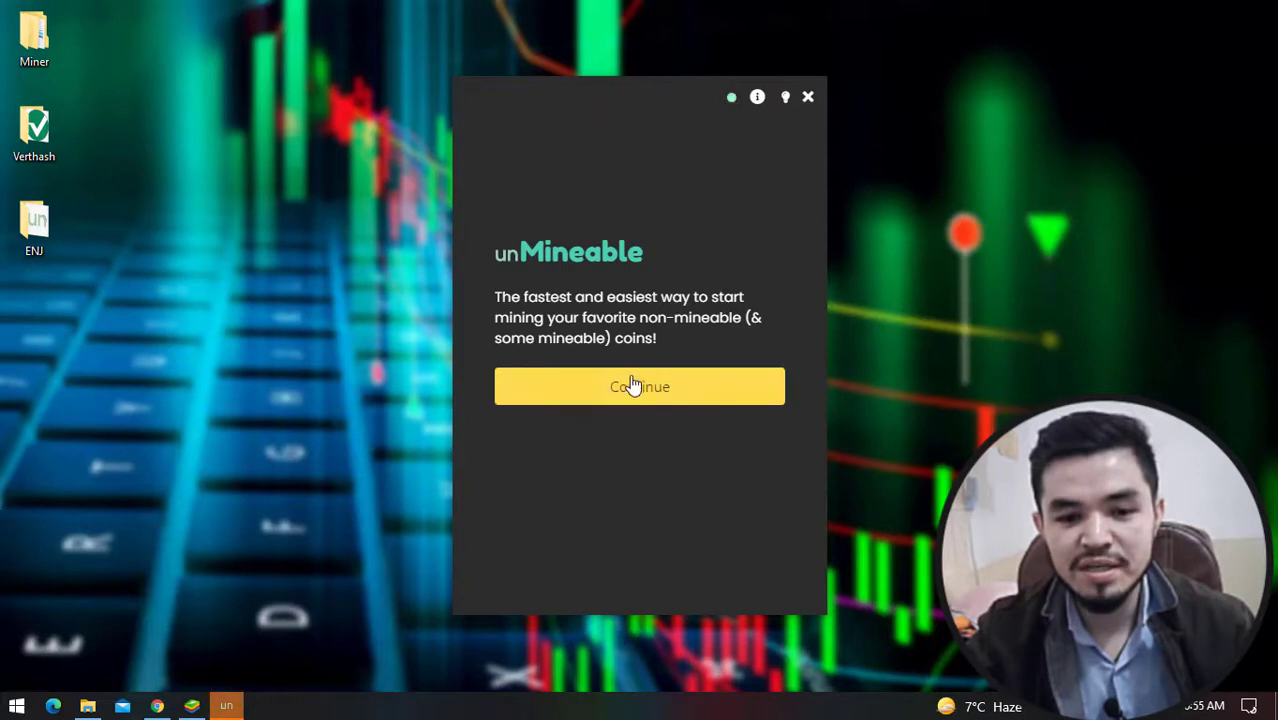
- Continue past the welcome screen and proceed with CPU as the mining hardware
{"action": "left_click", "coordinate": [640, 393]}
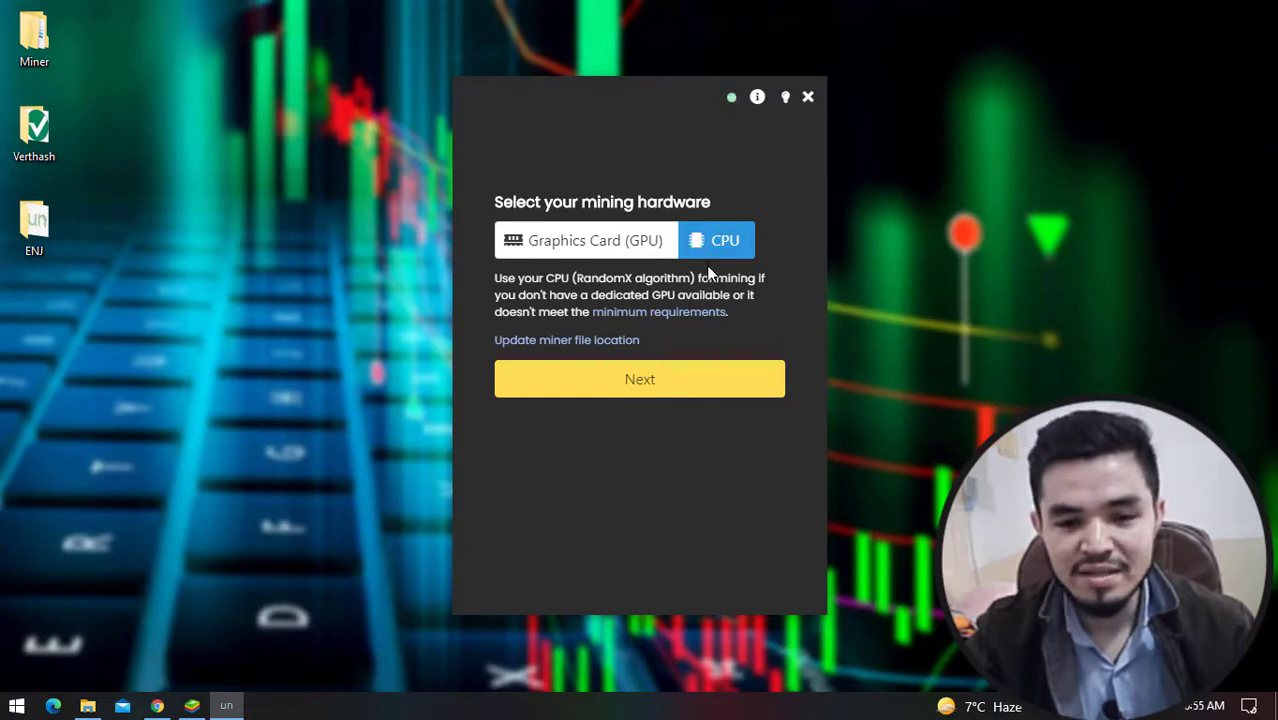
{"action": "left_click", "coordinate": [675, 385]}
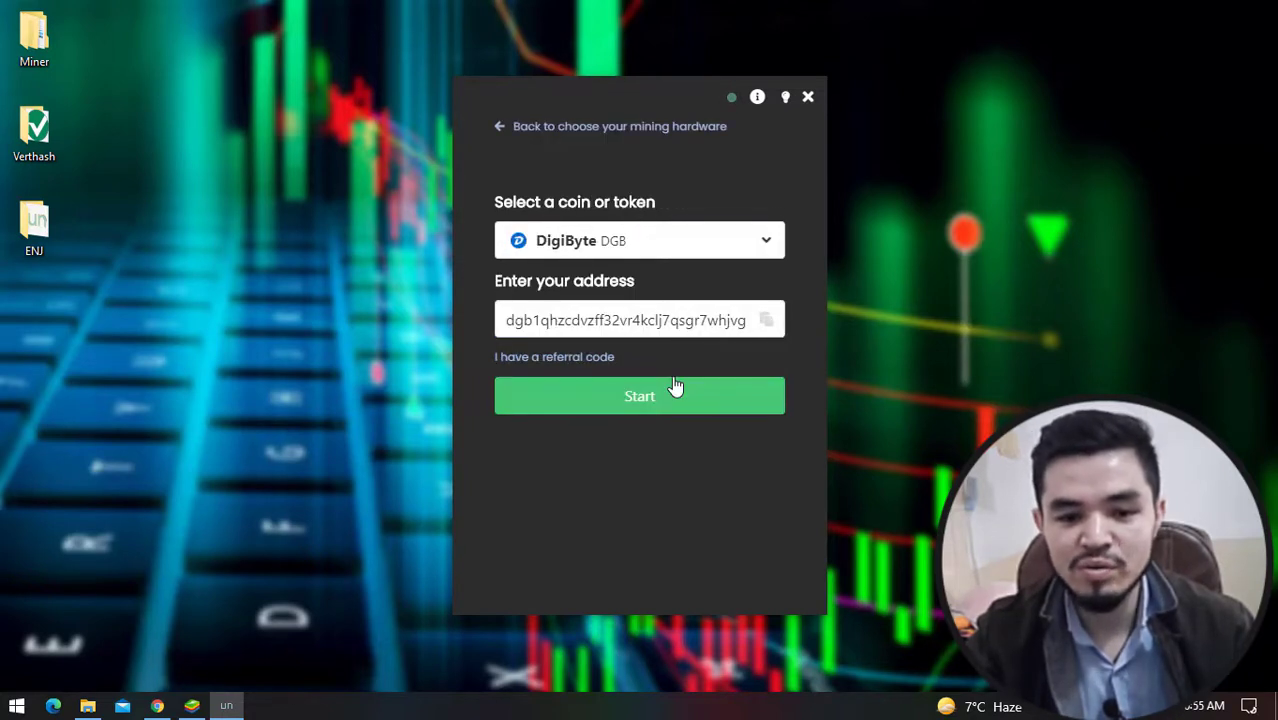
- Select Enjin Coin (ENJ) as the coin and delete the old DigiByte wallet address
{"action": "left_click", "coordinate": [640, 248]}
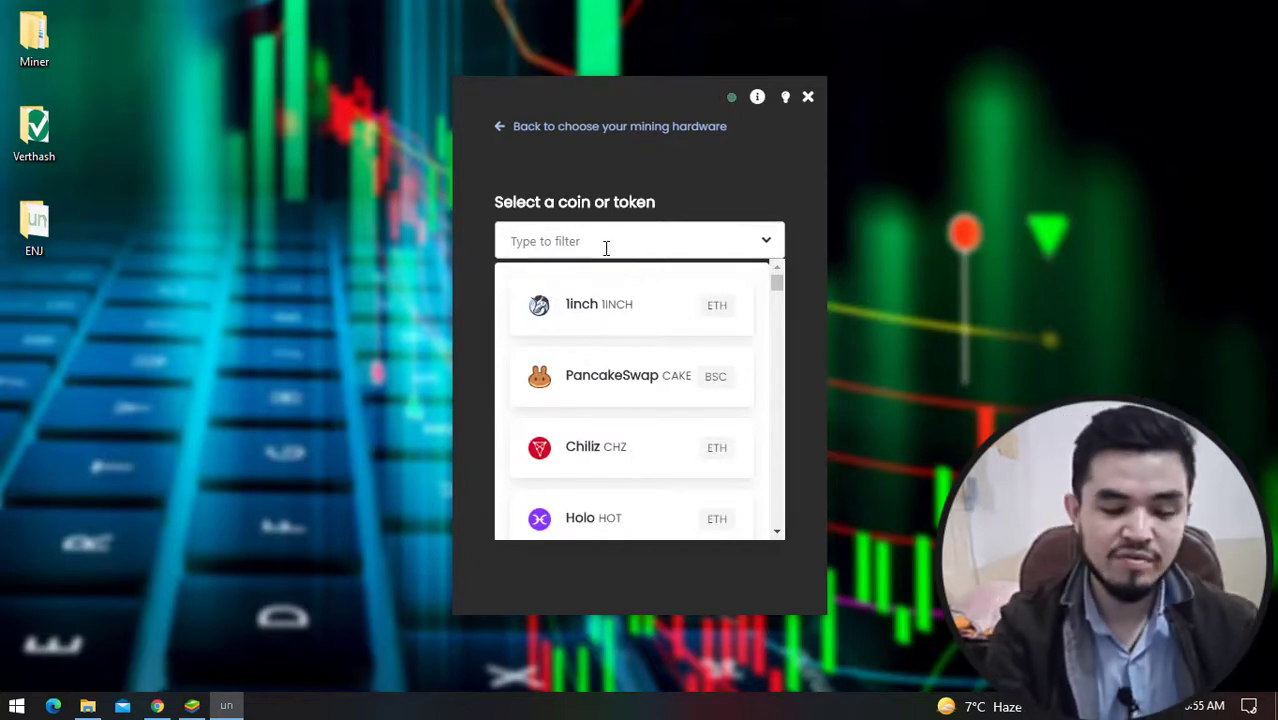
{"action": "type", "text": "enj"}
{"action": "left_click", "coordinate": [606, 302]}
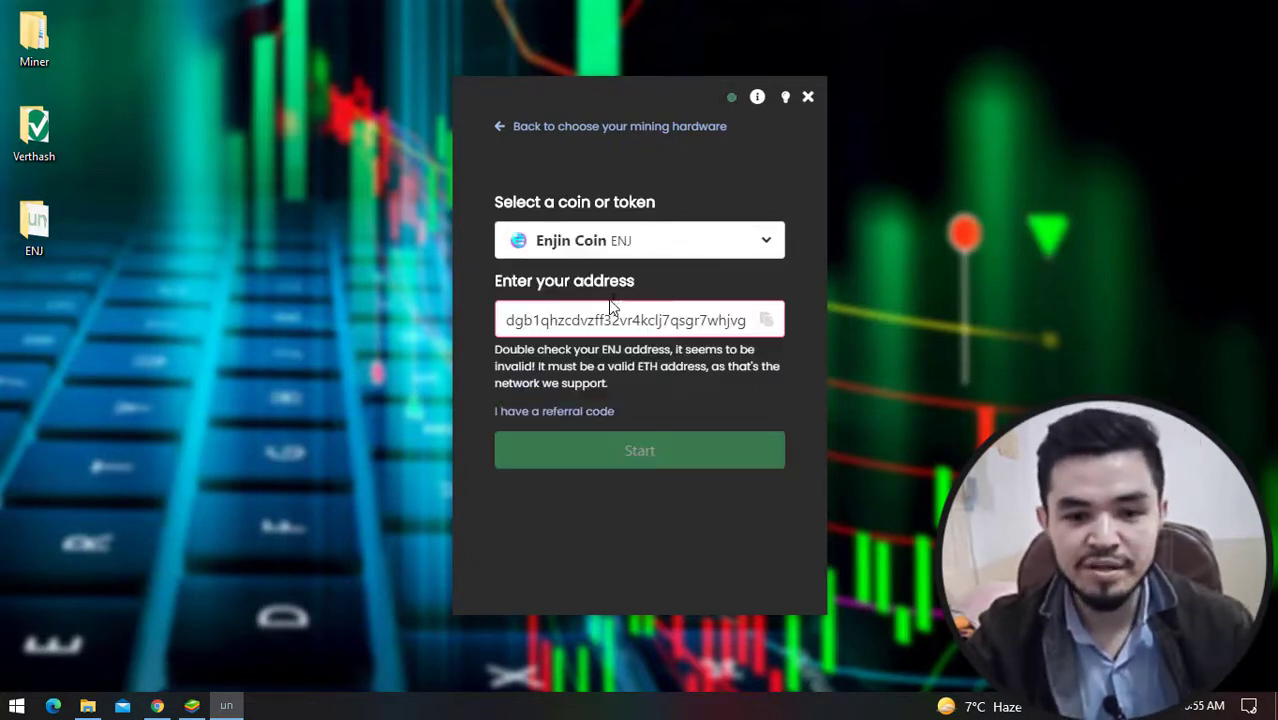
{"action": "double_click", "coordinate": [642, 318]}
{"action": "key", "text": "BackSpace"}
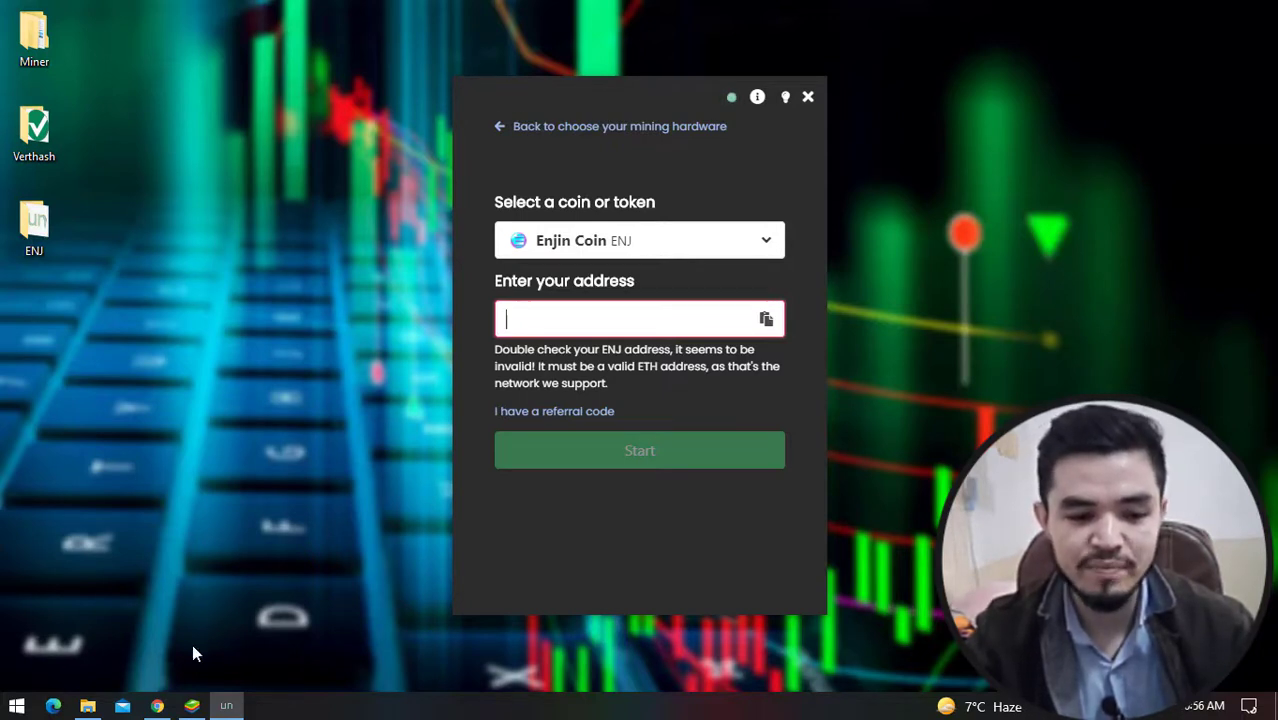
- Copy the Trust Wallet Receive ENJ address in BlueStacks, then minimize the emulator
{"action": "left_click", "coordinate": [192, 706]}
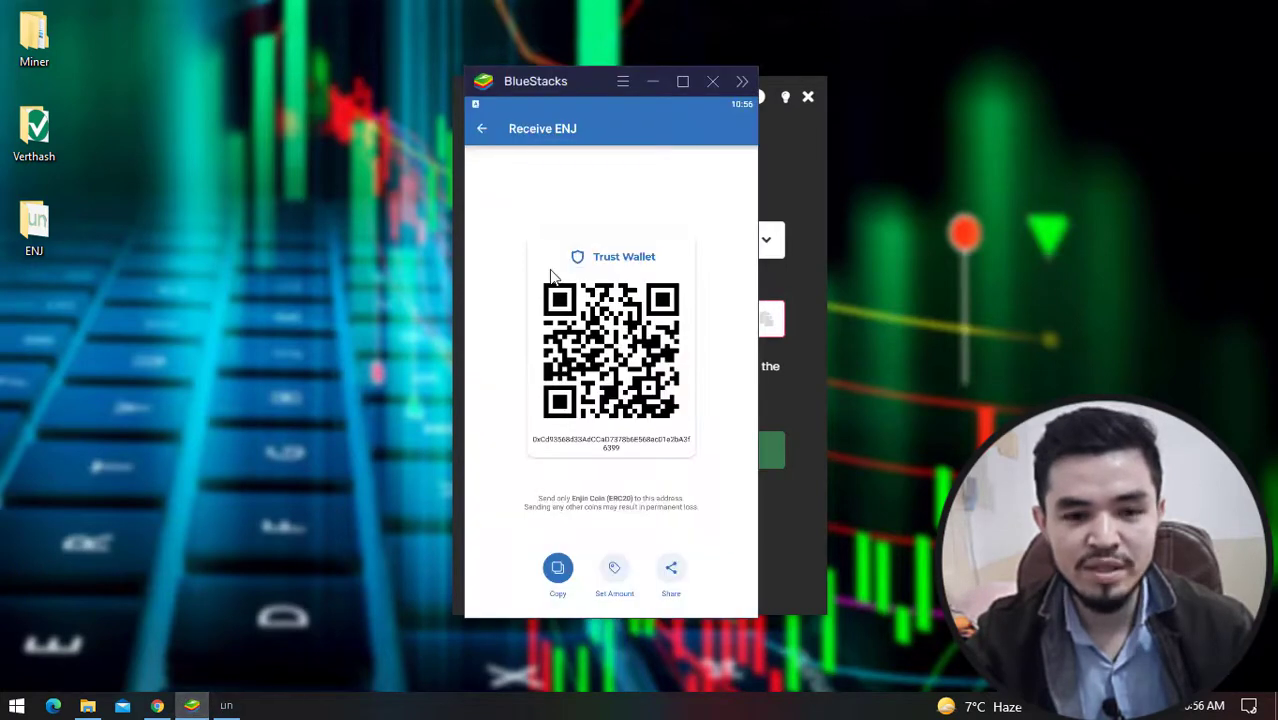
{"action": "left_click", "coordinate": [558, 567]}
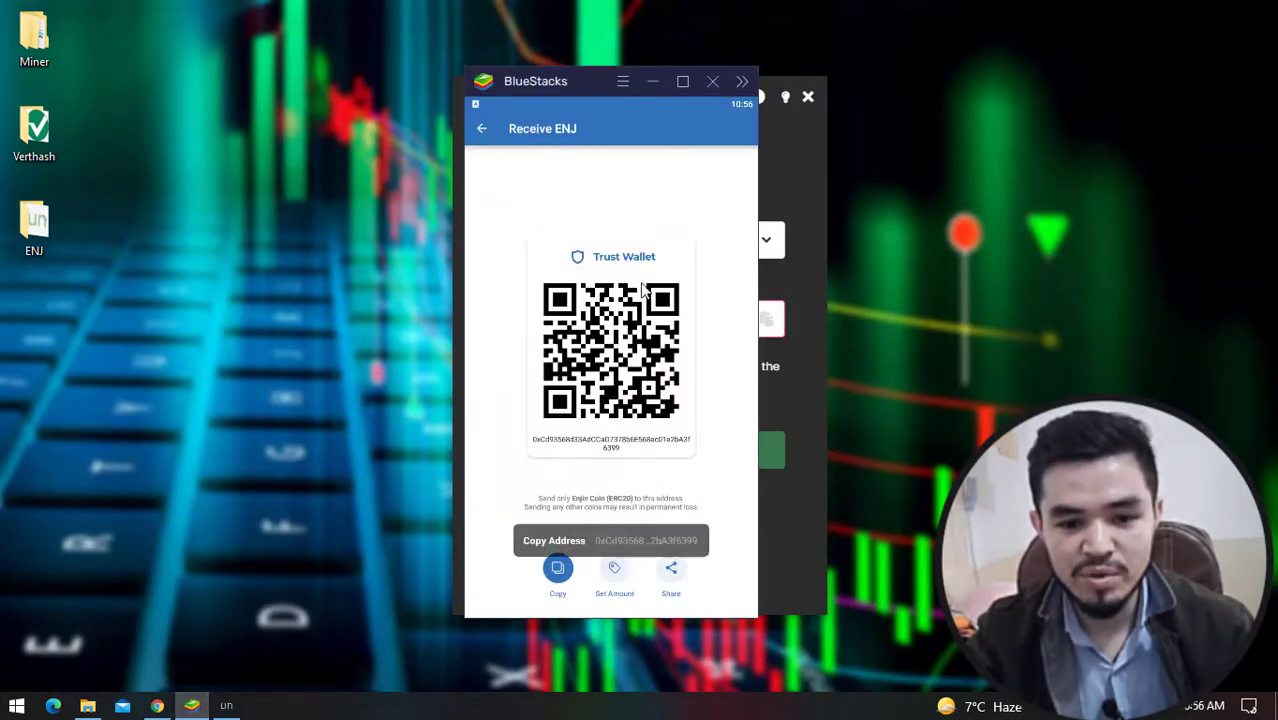
{"action": "left_click", "coordinate": [665, 90]}
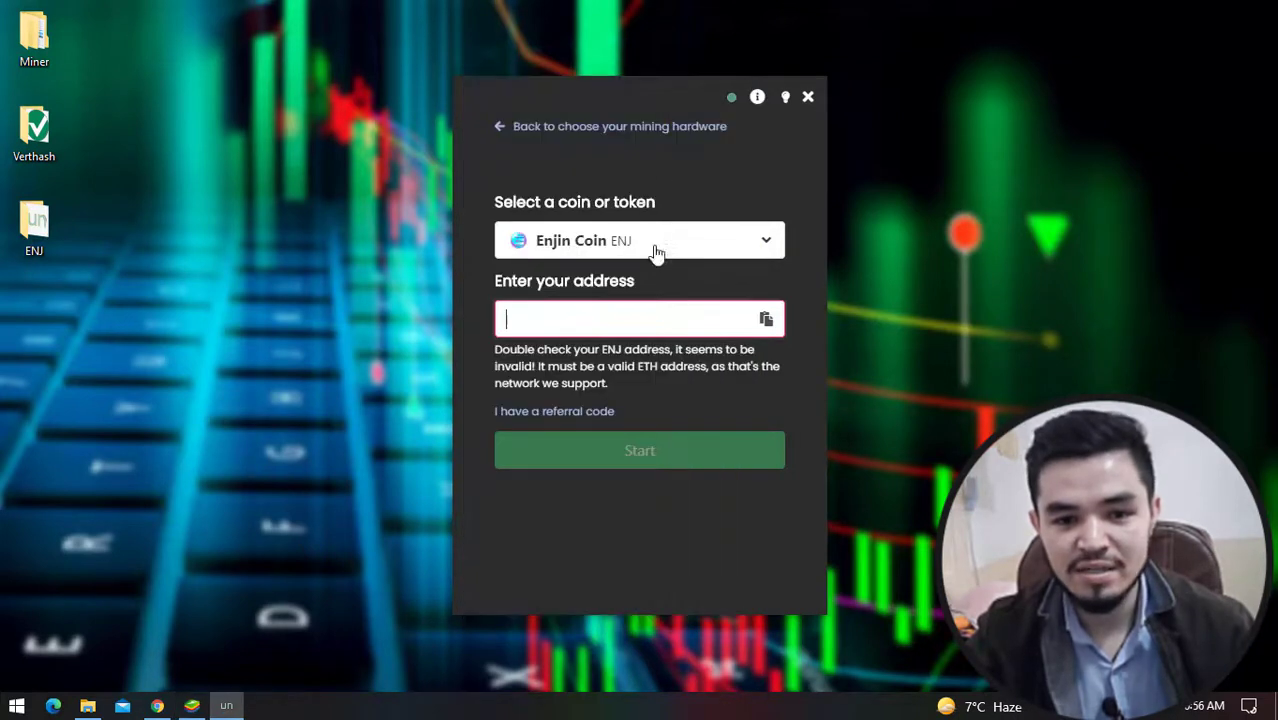
- Paste the ENJ address, start mining, review the 24h reward and payout lines, open settings
{"action": "key", "text": "ctrl+v"}
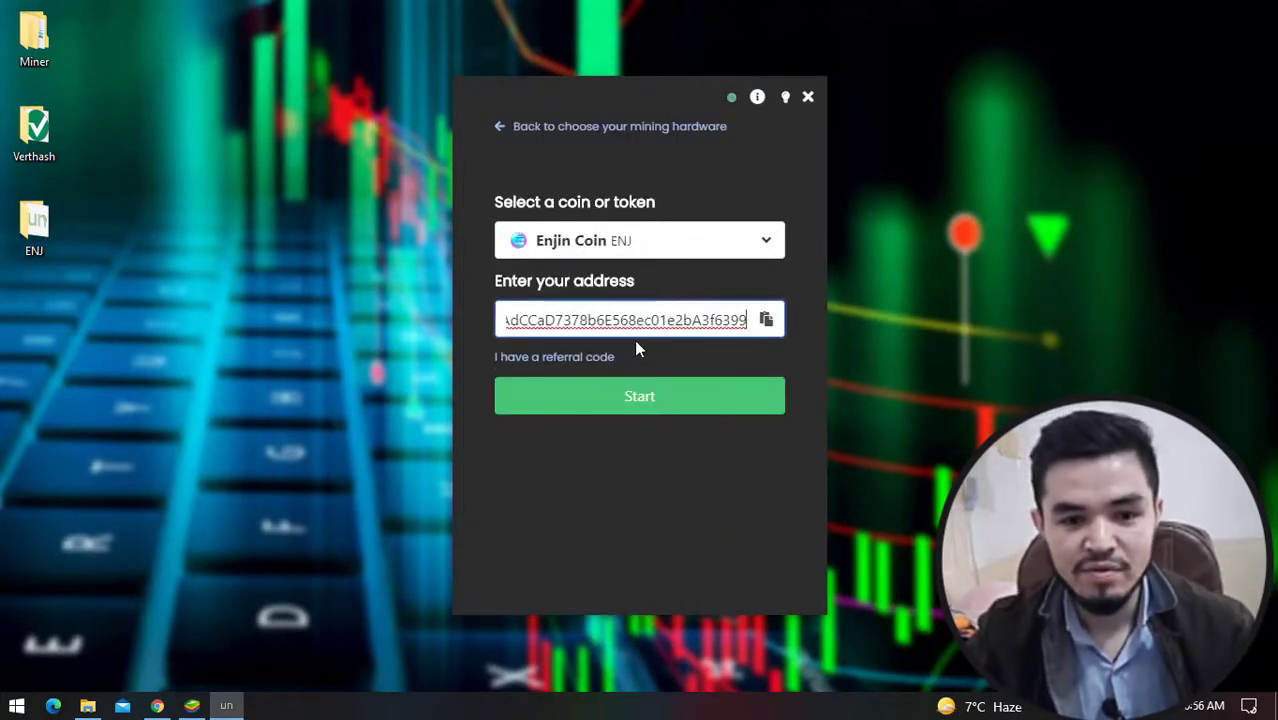
{"action": "left_click", "coordinate": [686, 408]}
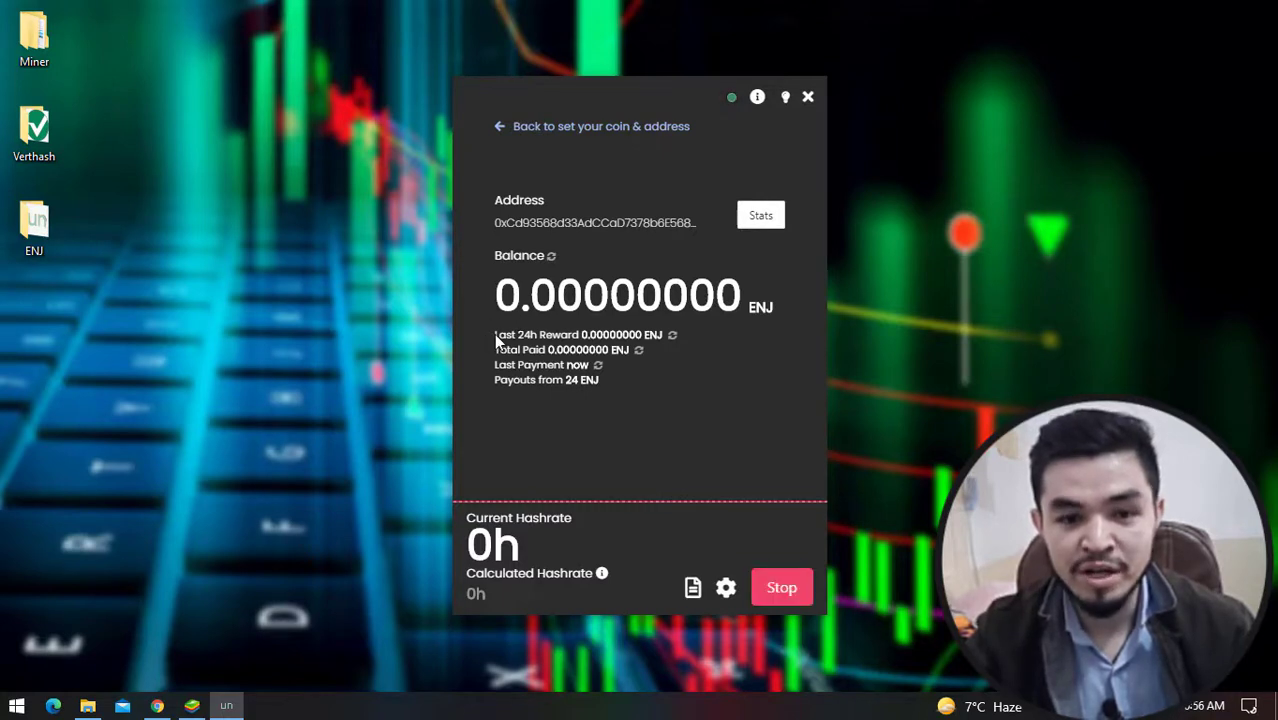
{"action": "left_click_drag", "start_coordinate": [494, 333], "coordinate": [567, 335]}
{"action": "left_click", "coordinate": [545, 355]}
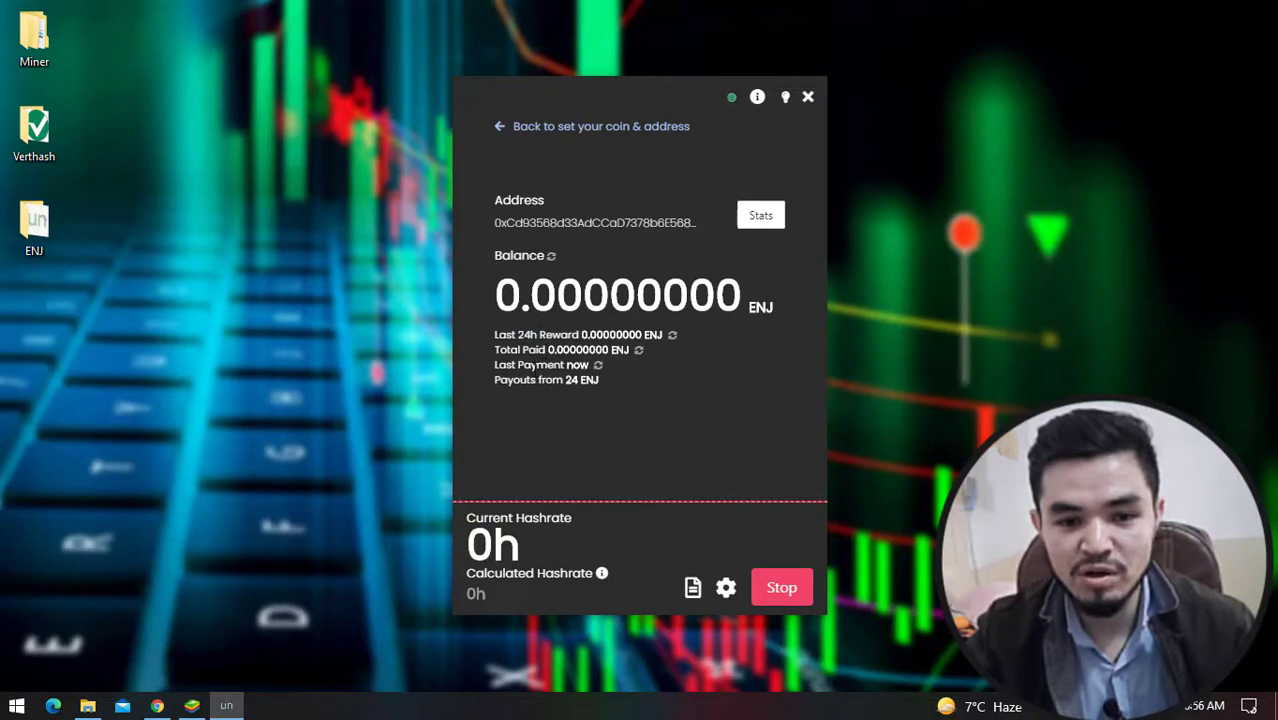
{"action": "left_click_drag", "start_coordinate": [495, 380], "coordinate": [545, 381]}
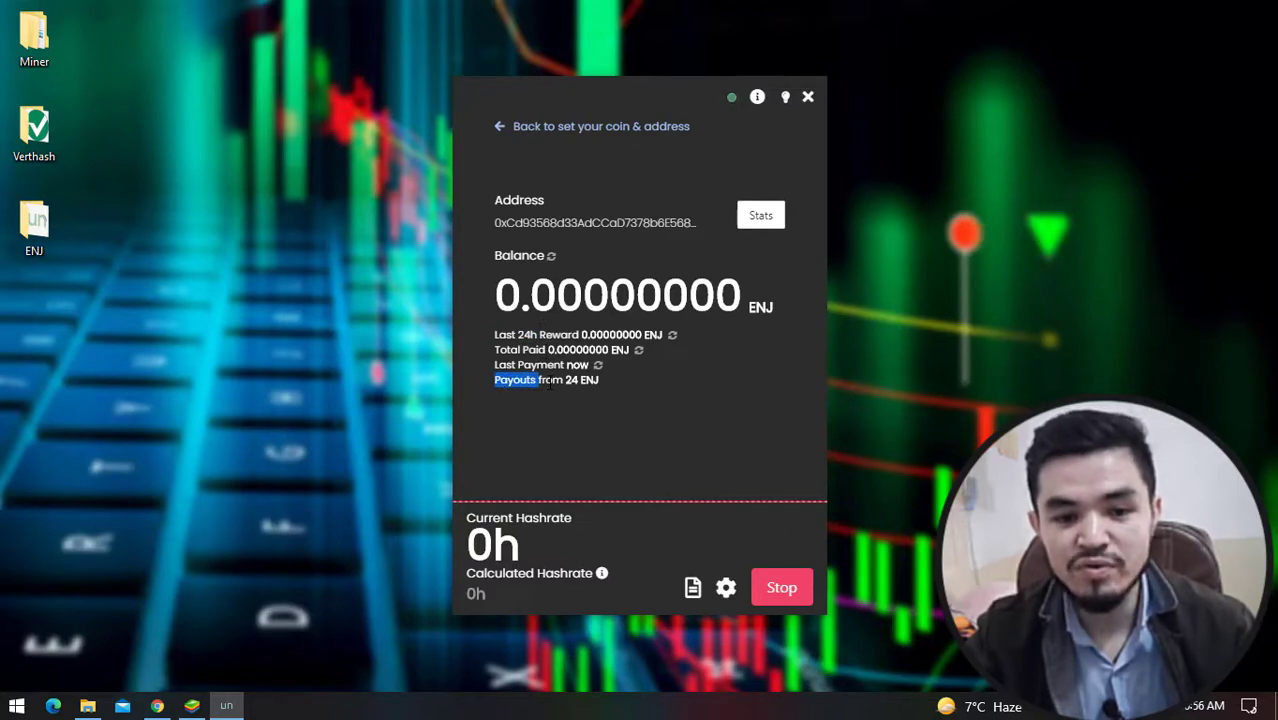
{"action": "left_click", "coordinate": [570, 384]}
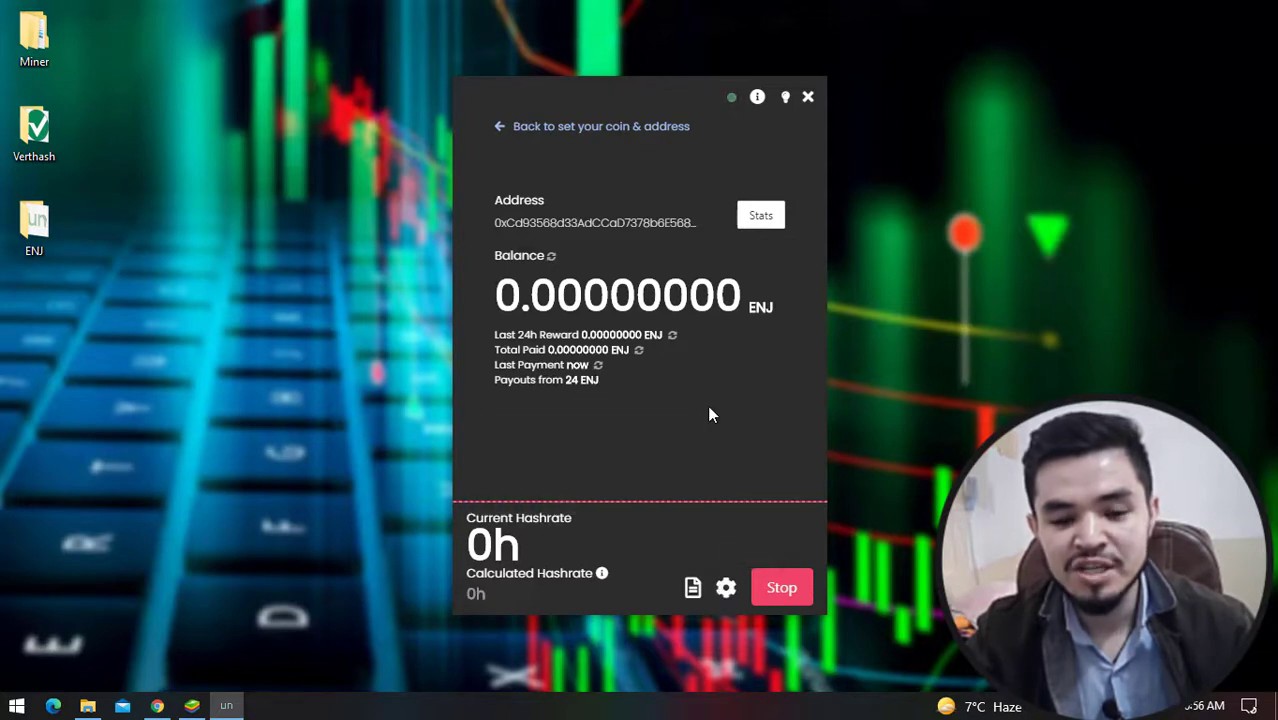
{"action": "left_click", "coordinate": [726, 587]}
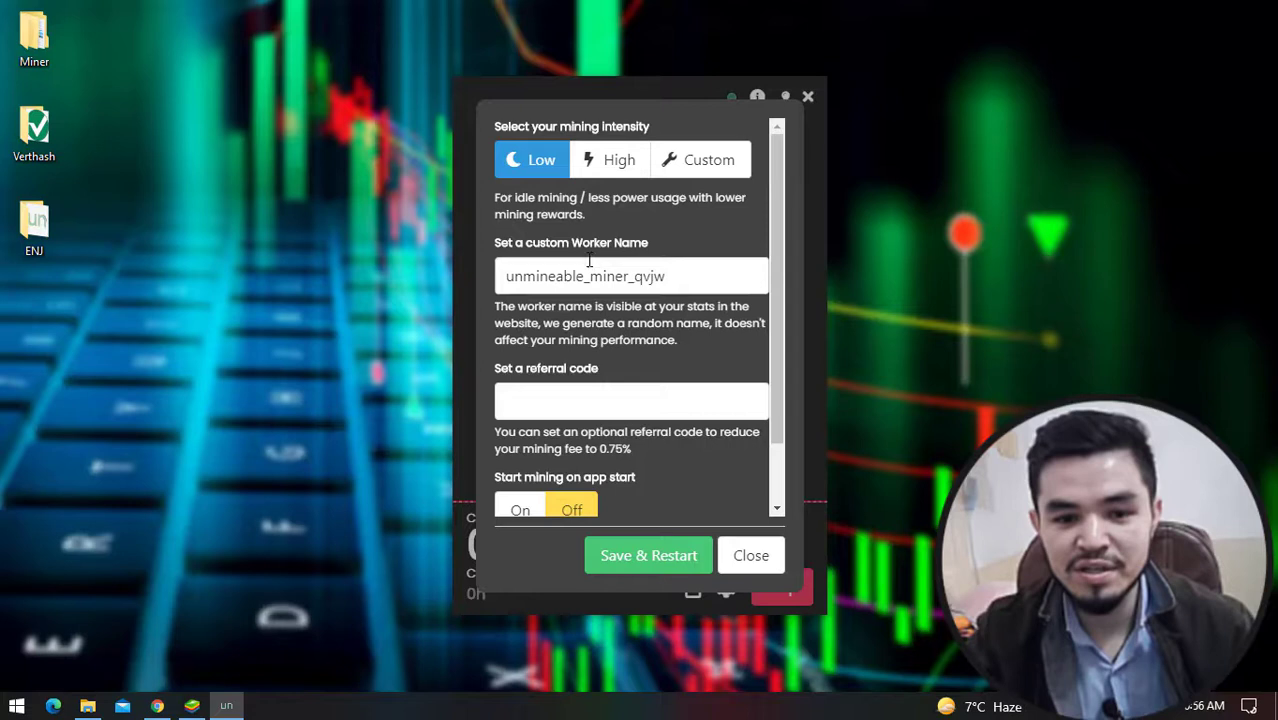
- Close the Advanced settings unchanged, back to the dashboard showing a 659.86h hashrate
{"action": "scroll", "coordinate": [608, 395], "scroll_direction": "down", "scroll_amount": 2}
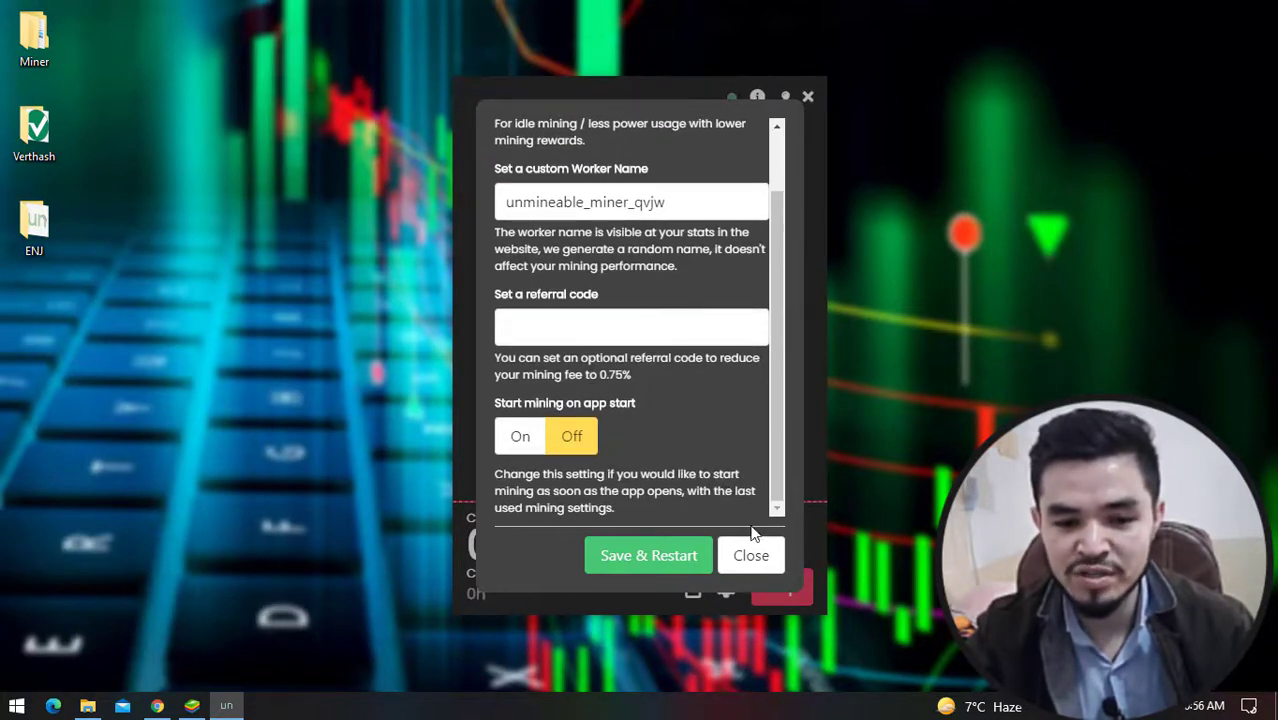
{"action": "left_click", "coordinate": [752, 557]}
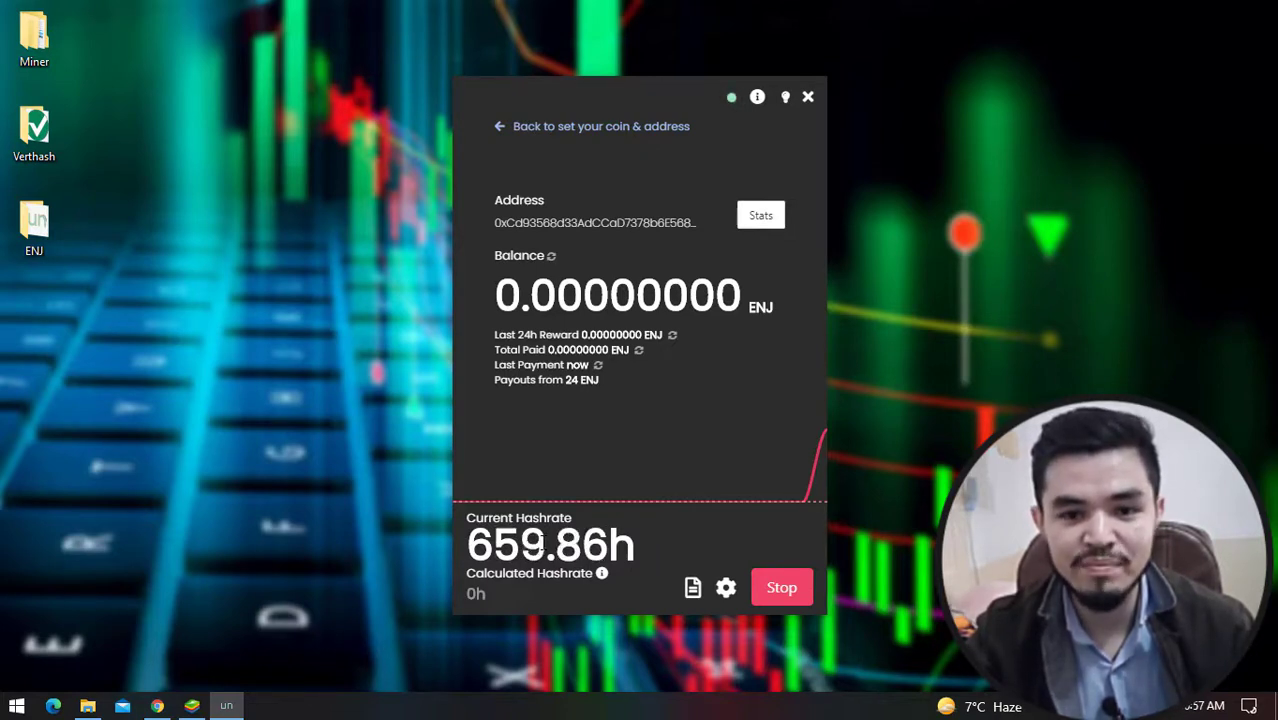
- Highlight the current hashrate figure, then open the ENJ address's online stats page
{"action": "left_click_drag", "start_coordinate": [466, 545], "coordinate": [512, 546]}
{"action": "left_click", "coordinate": [560, 546]}
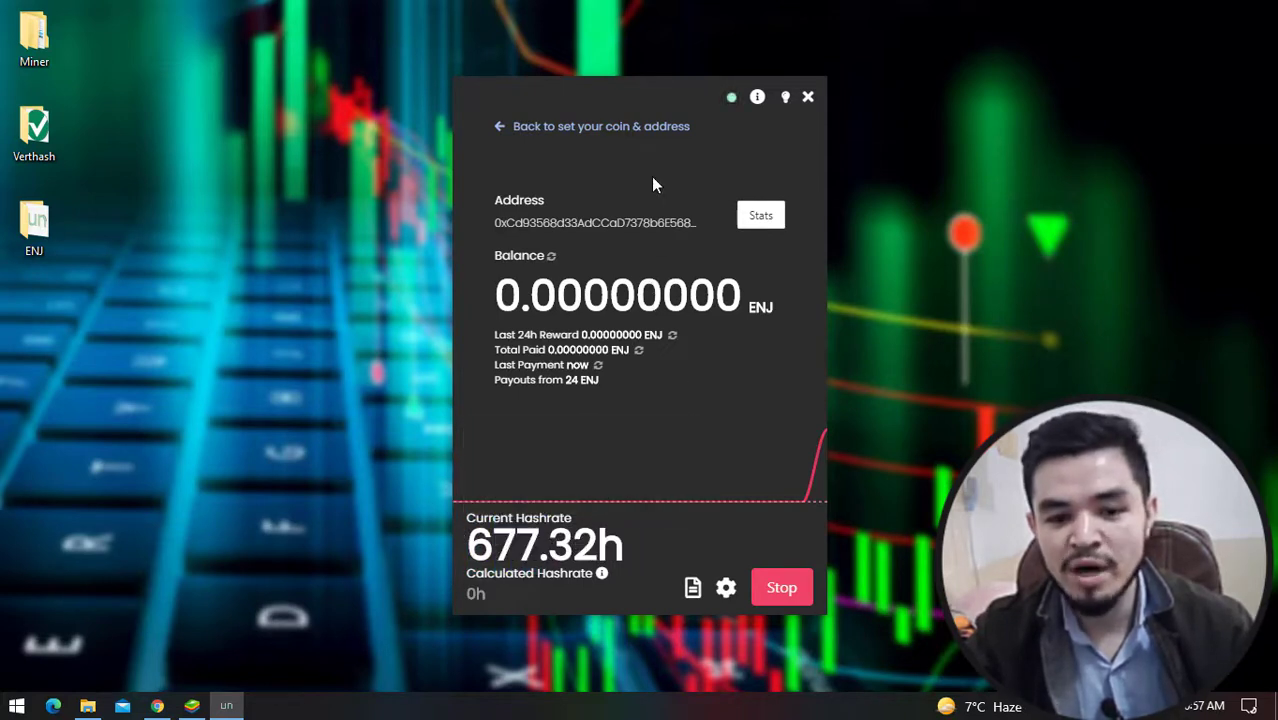
{"action": "left_click", "coordinate": [757, 219]}
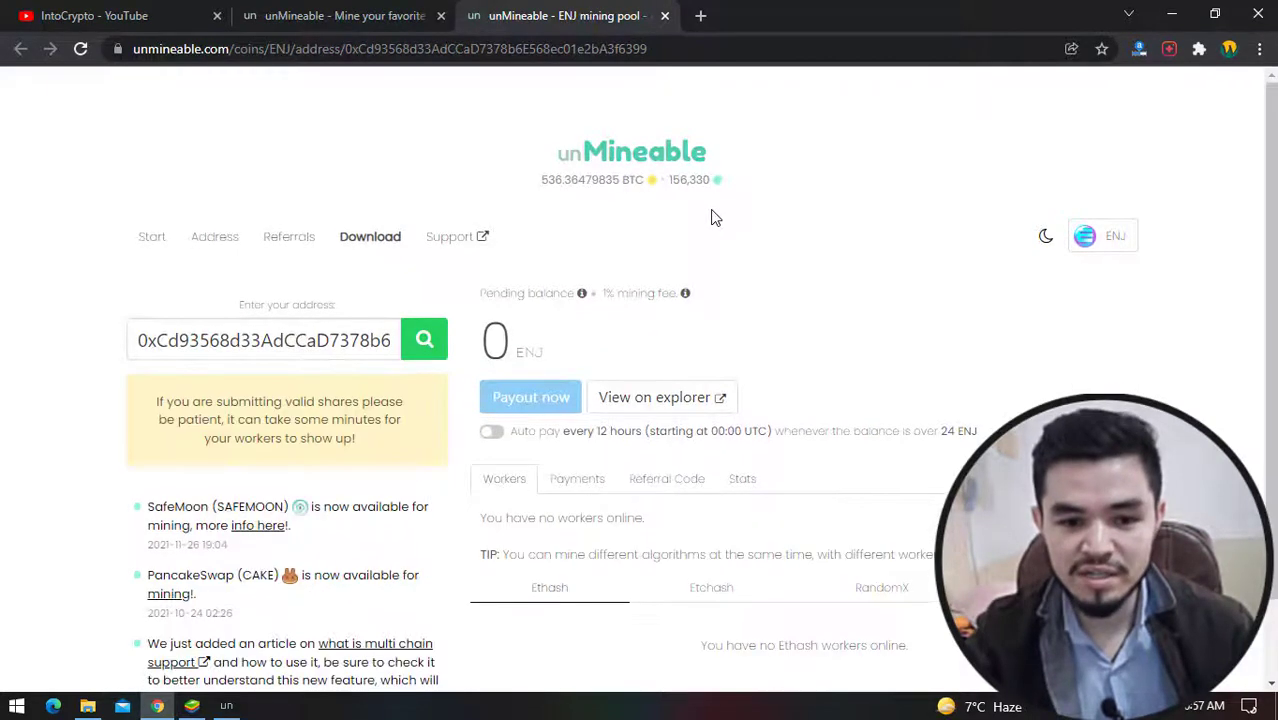
- Turn on Auto pay on the ENJ stats page and review the referral code and reward description
{"action": "scroll", "coordinate": [540, 340], "scroll_direction": "down", "scroll_amount": 1}
{"action": "left_click", "coordinate": [494, 342]}
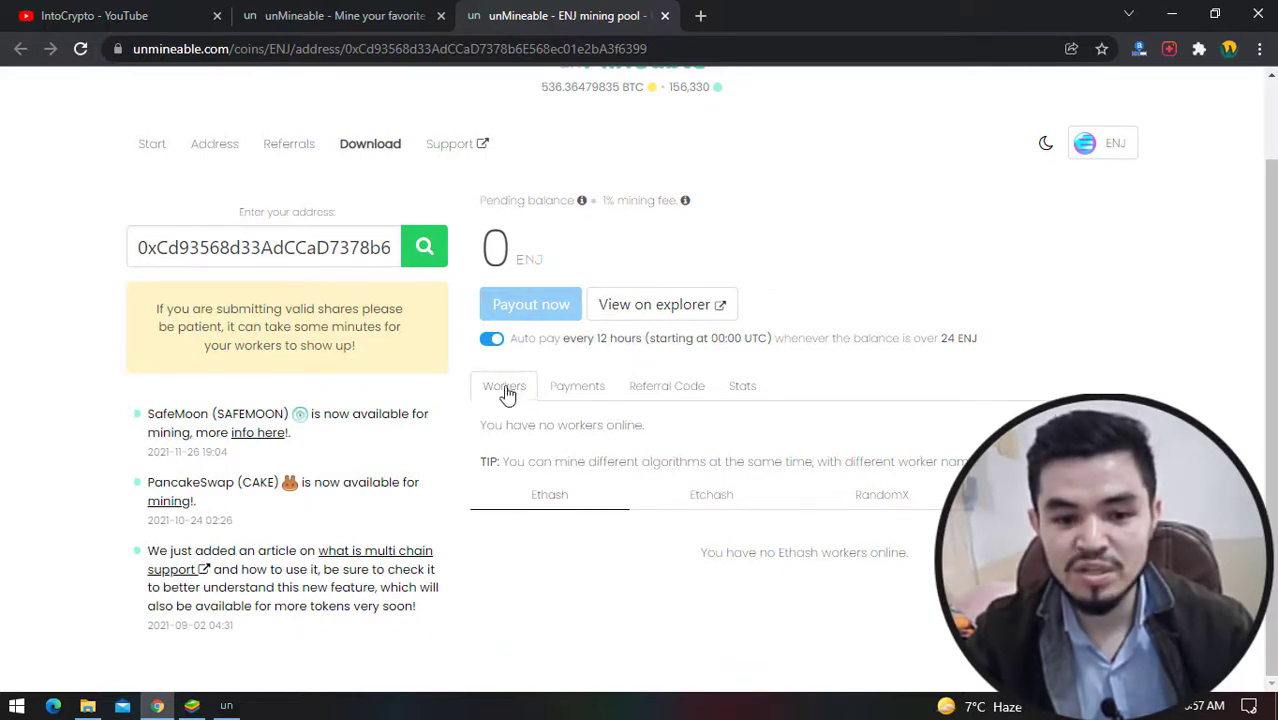
{"action": "left_click", "coordinate": [697, 397]}
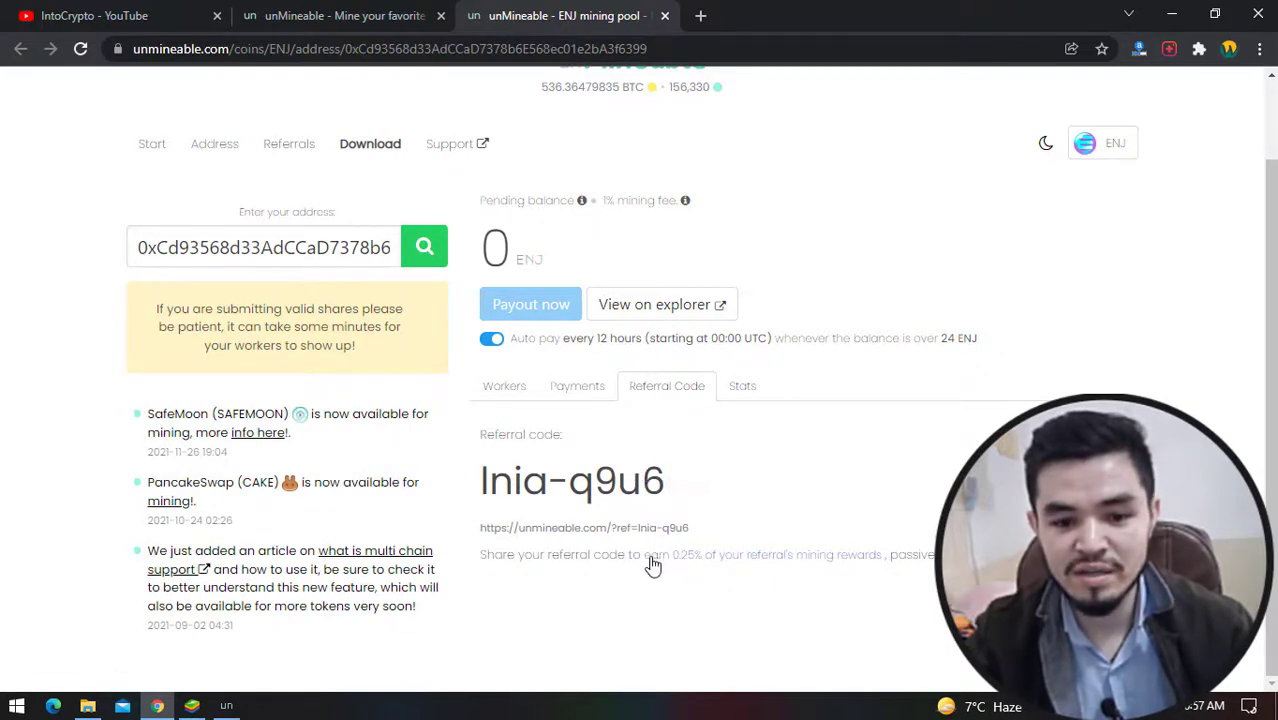
{"action": "left_click_drag", "start_coordinate": [934, 558], "coordinate": [641, 563]}
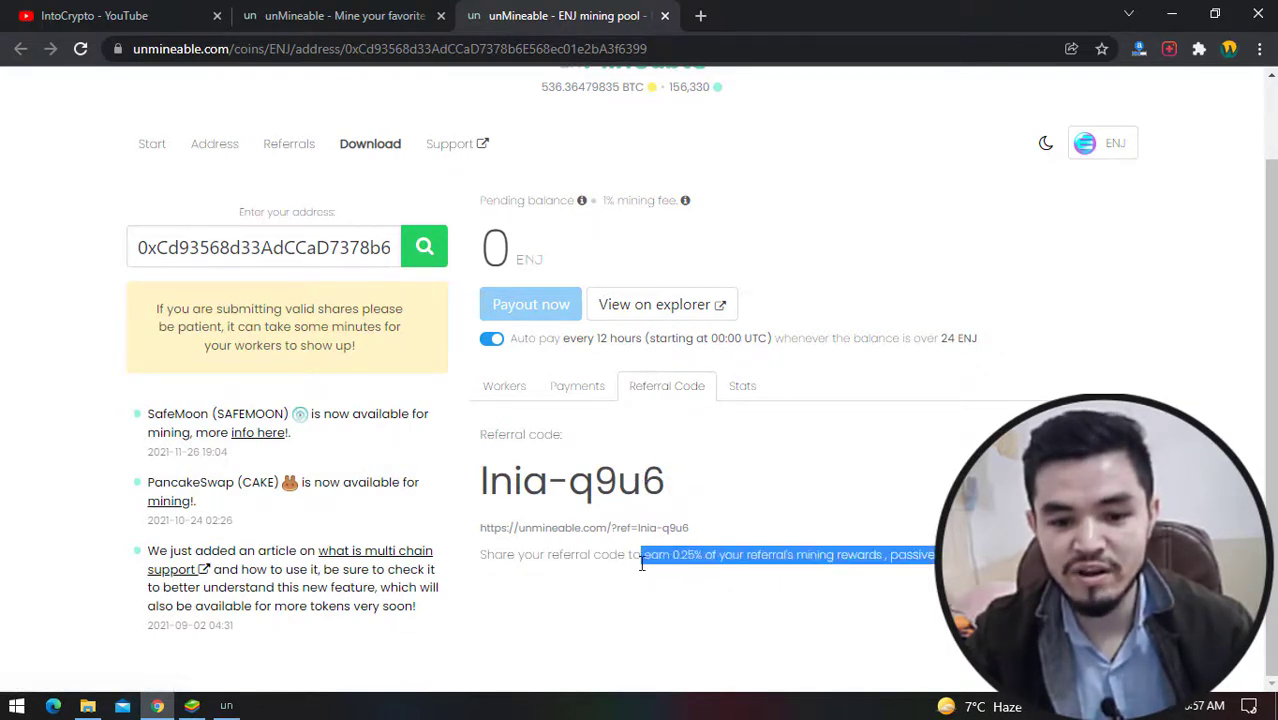
{"action": "scroll", "coordinate": [856, 451], "scroll_direction": "up", "scroll_amount": 1}
{"action": "left_click", "coordinate": [1171, 14]}
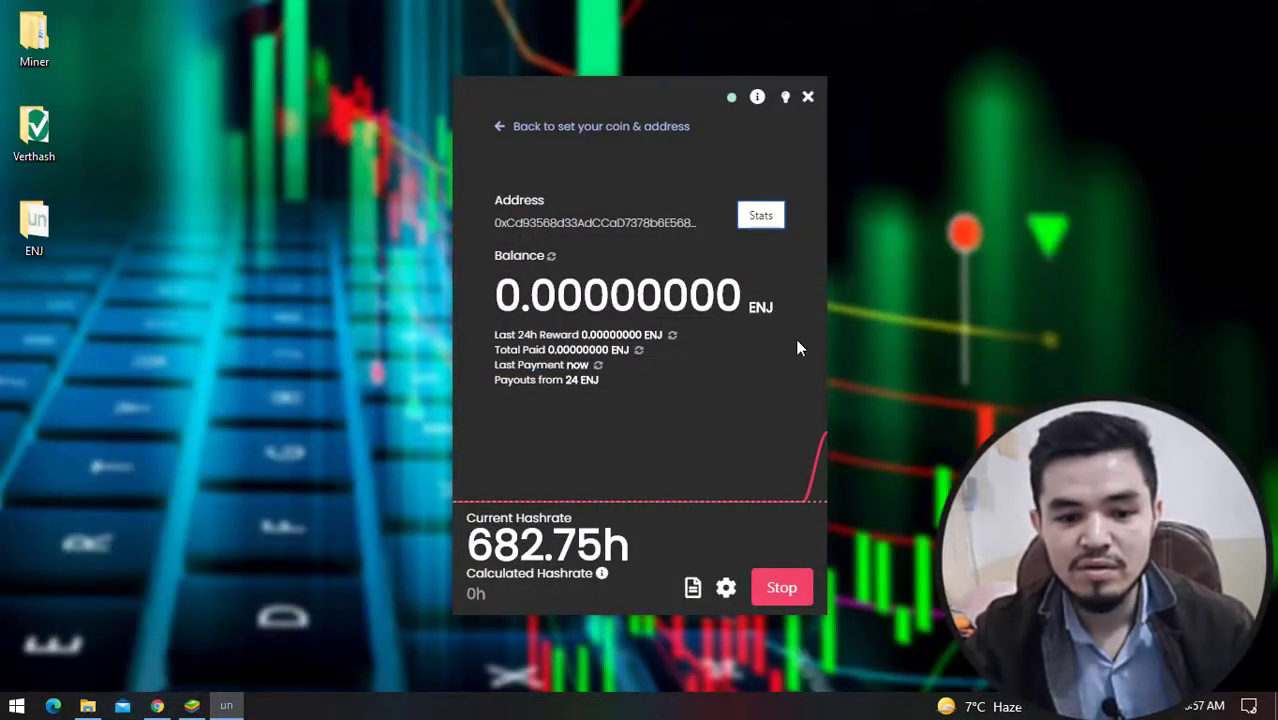